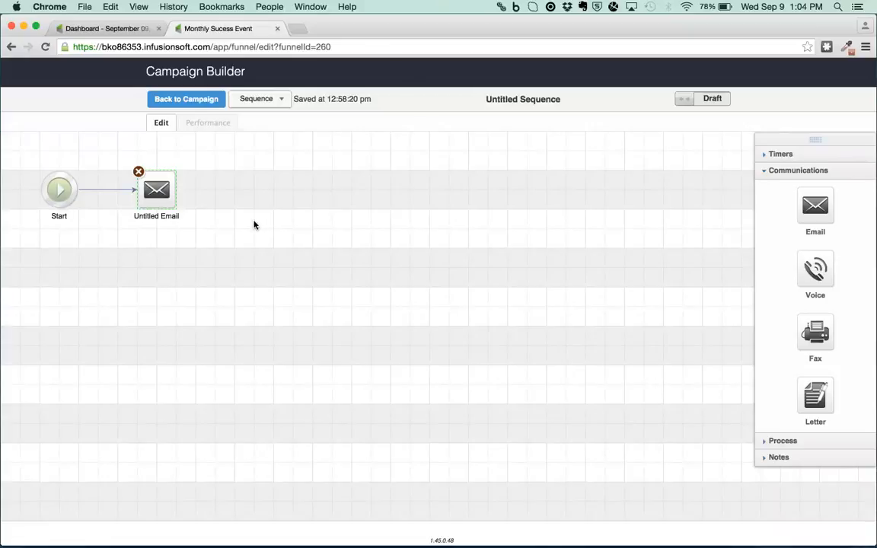
Examine the default thank-you page editor offered for a link on the "Start typing here" text of the first email, and discard the link
double_click(160, 185)
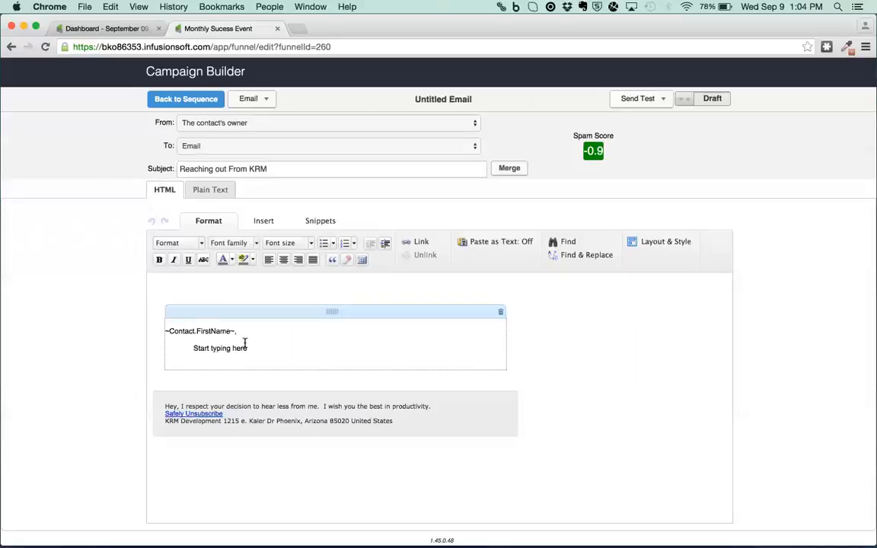
left_click_drag(245, 347, 194, 350)
left_click(418, 243)
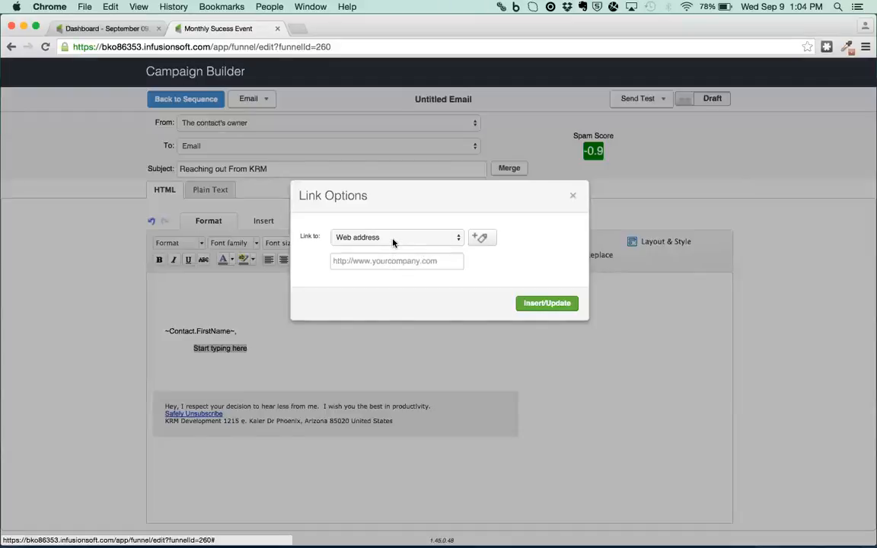
left_click(392, 242)
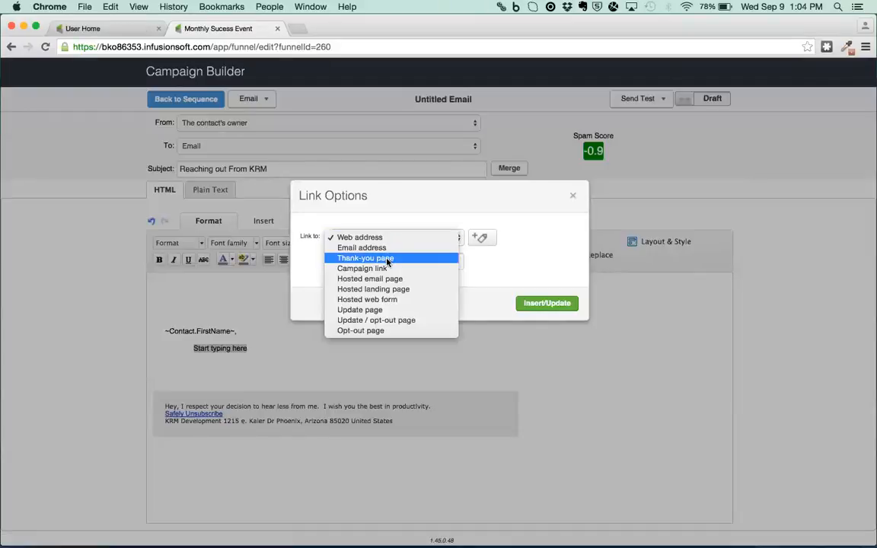
left_click(388, 260)
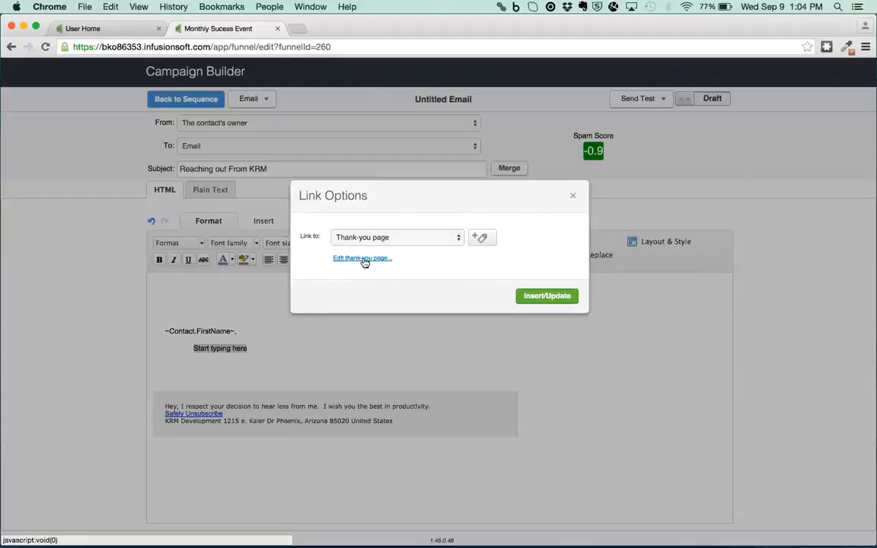
left_click(364, 259)
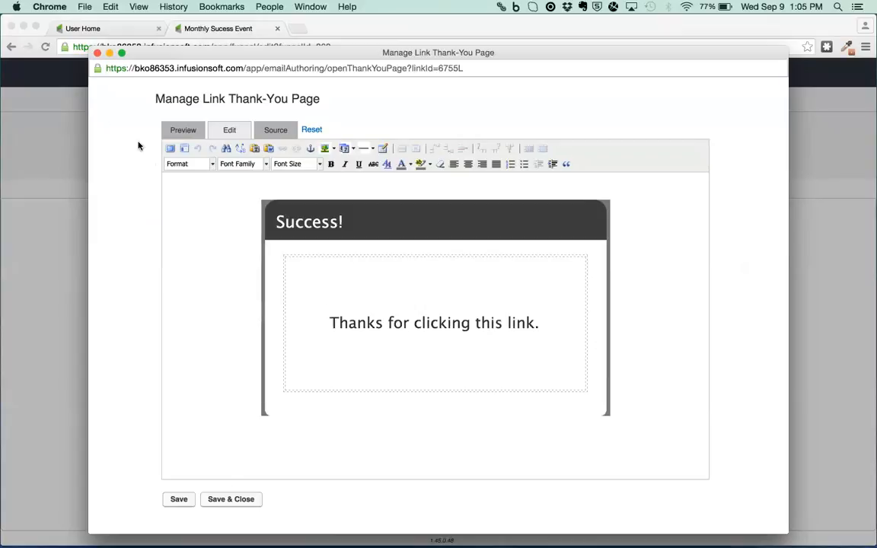
left_click(96, 53)
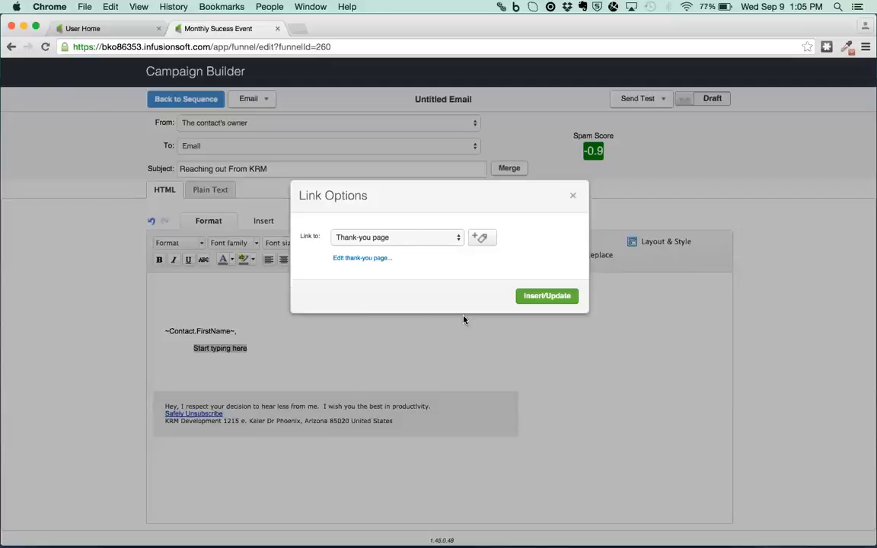
left_click(575, 198)
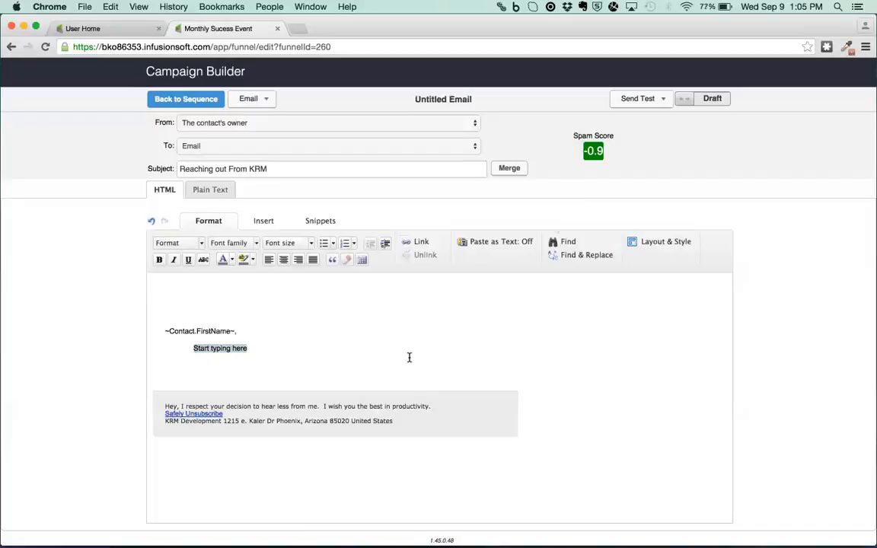
Return to the sequence and add a second email below the first one, without any connection to it
left_click(166, 99)
left_click_drag(814, 204, 290, 191)
left_click_drag(176, 189, 161, 290)
left_click(252, 190)
key("Delete")
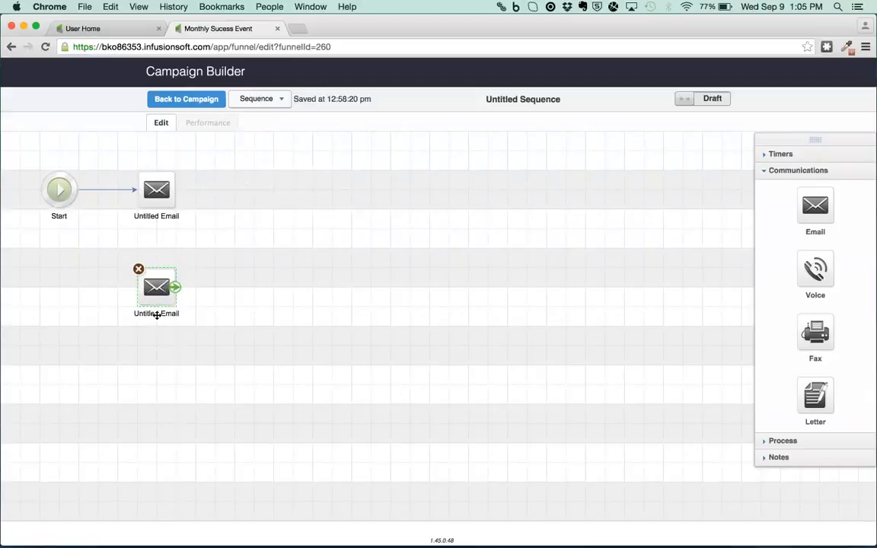
Rename the new unconnected email as "thank you page for ..."
left_click(157, 315)
type("W")
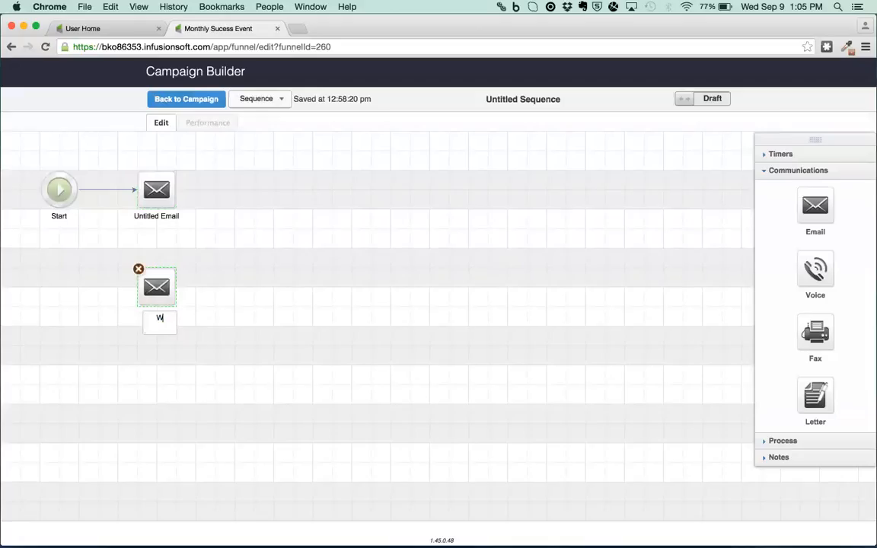
type("ank you page for ")
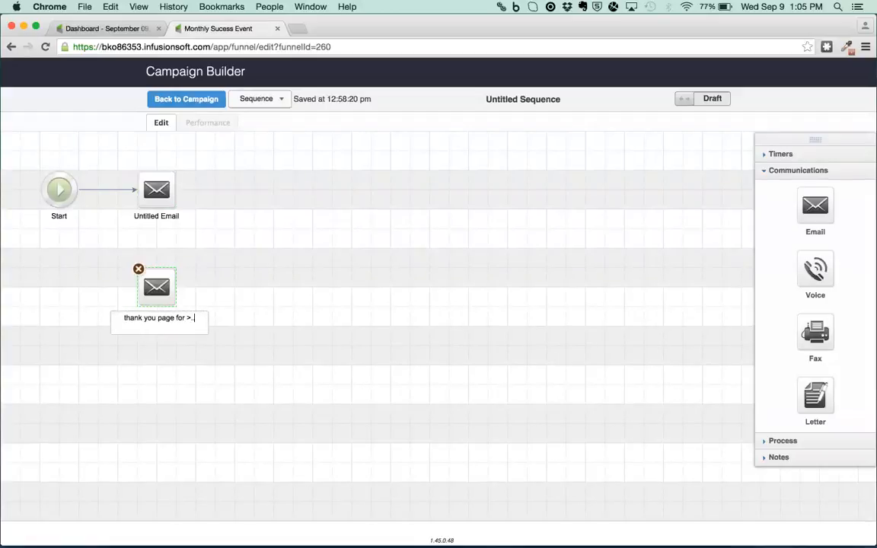
type("...")
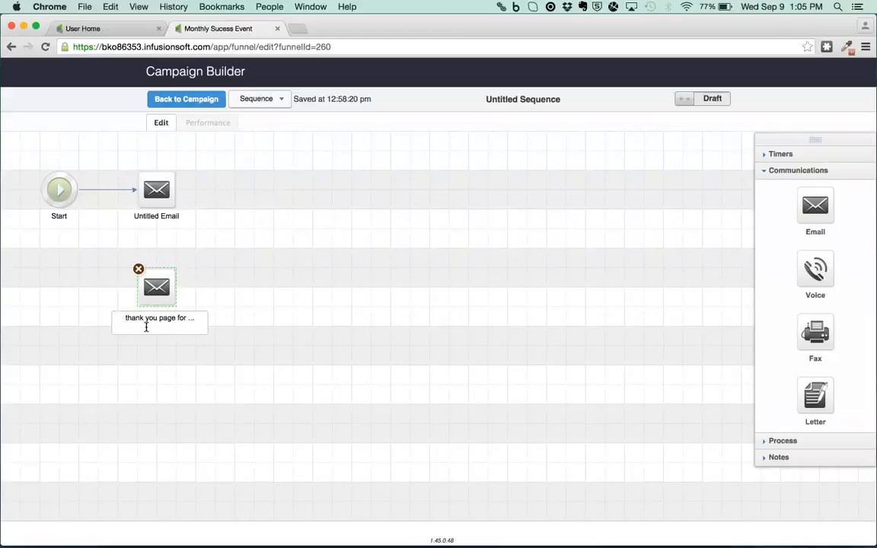
left_click(155, 291)
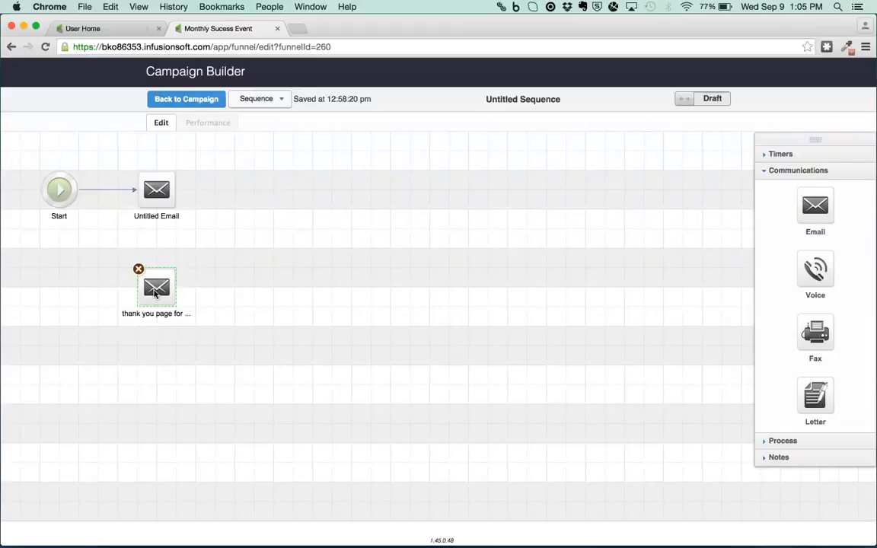
Open the "thank you page for ..." email and apply the template "6DL Newsletter 1/15 (When Being Right, Isn't)"
double_click(154, 293)
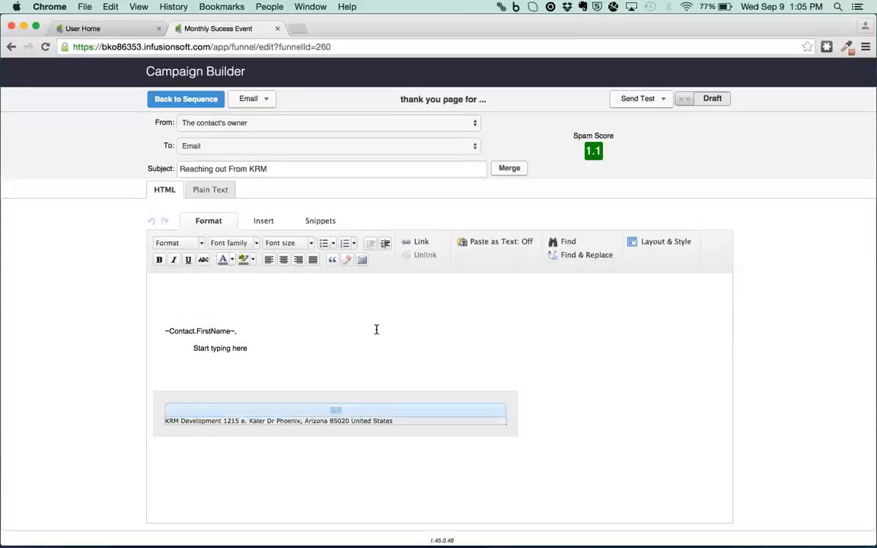
left_click(665, 242)
double_click(673, 256)
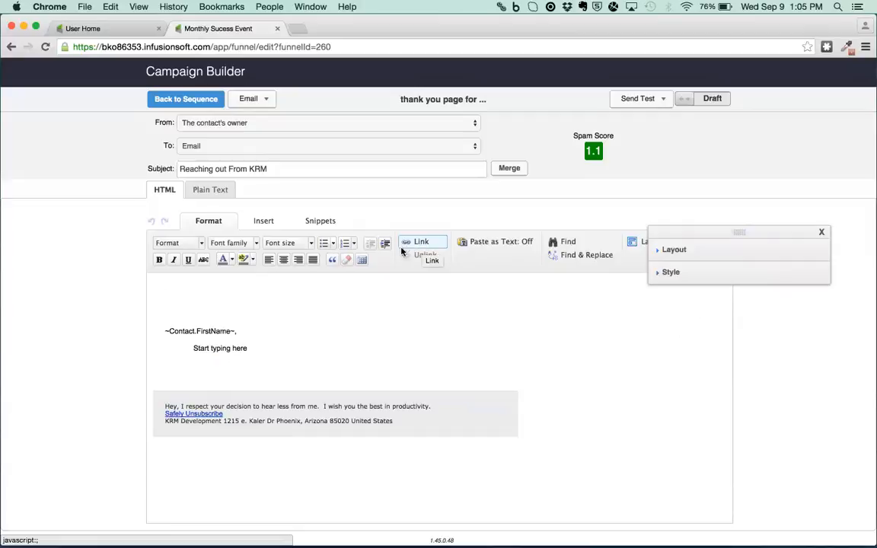
left_click(233, 94)
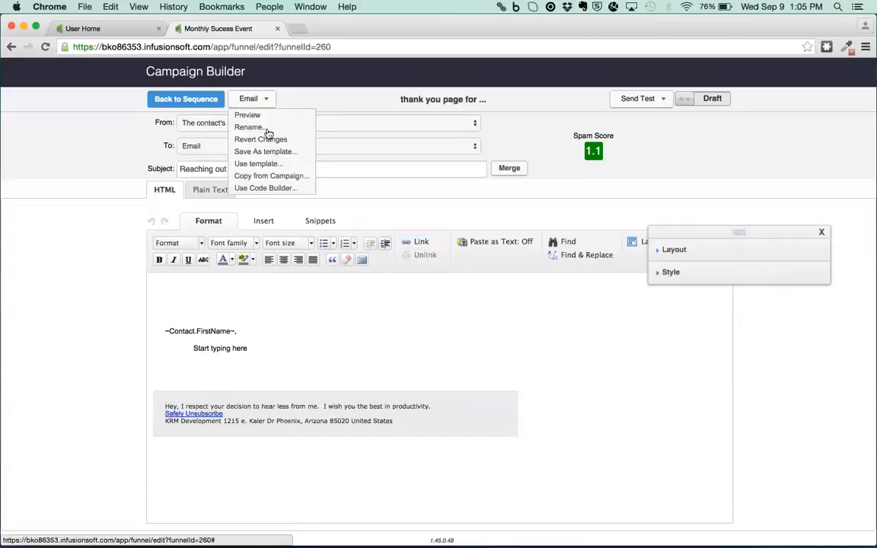
left_click(258, 164)
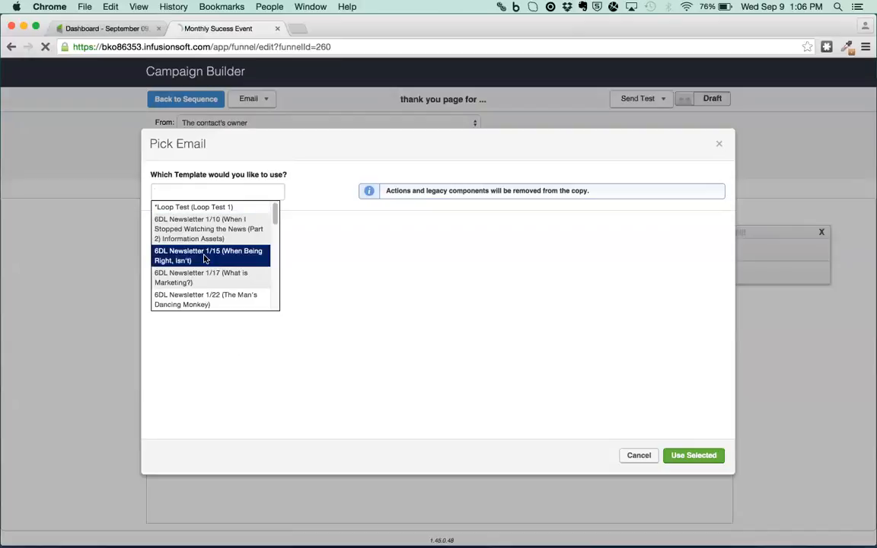
left_click(235, 257)
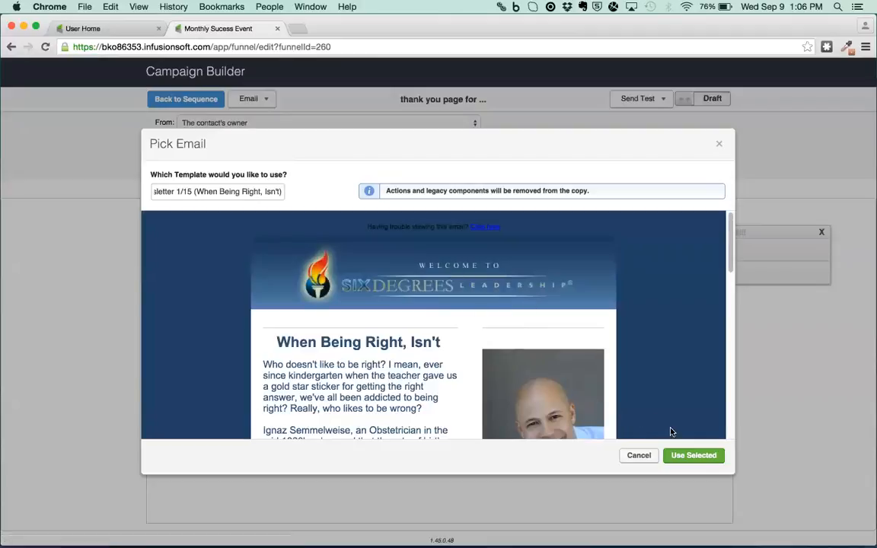
left_click(697, 462)
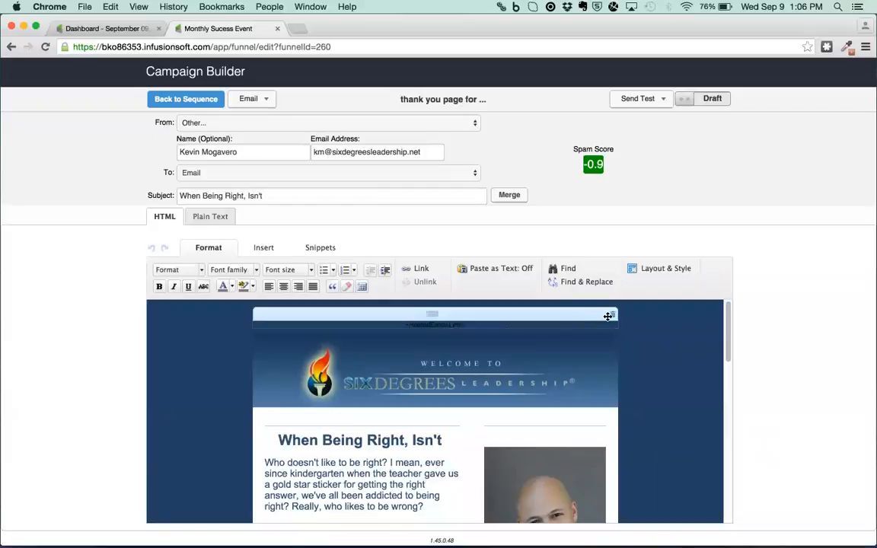
Delete the hosted-email link block above the header and all sidebar blocks, including the photo, name, dividers, quote of the day and article
left_click(612, 317)
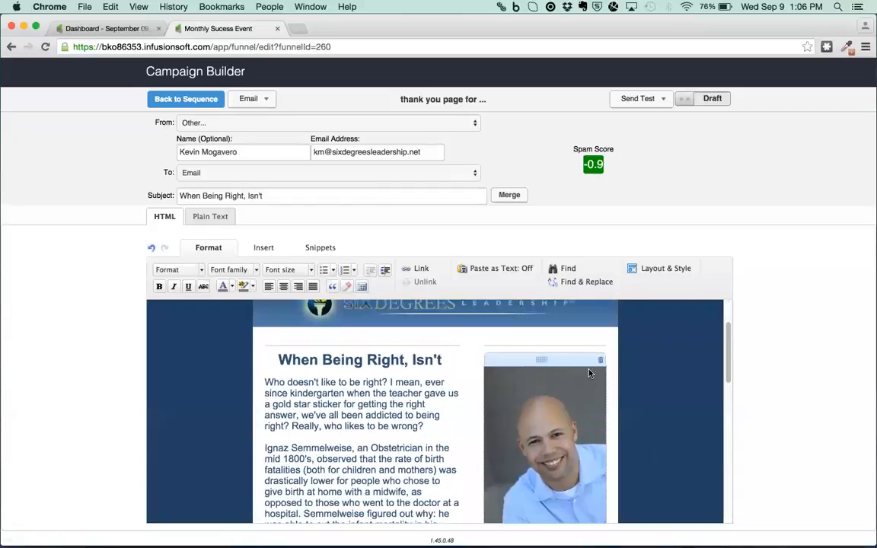
left_click(601, 344)
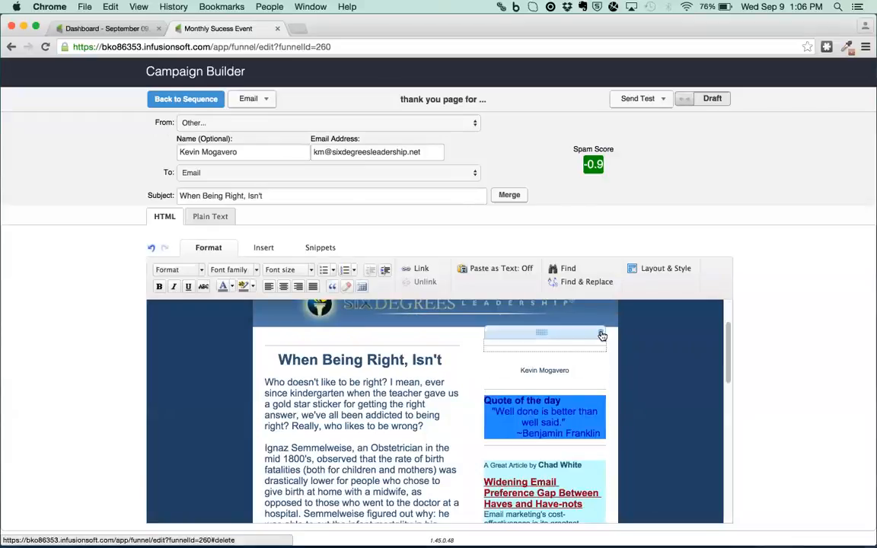
left_click(601, 335)
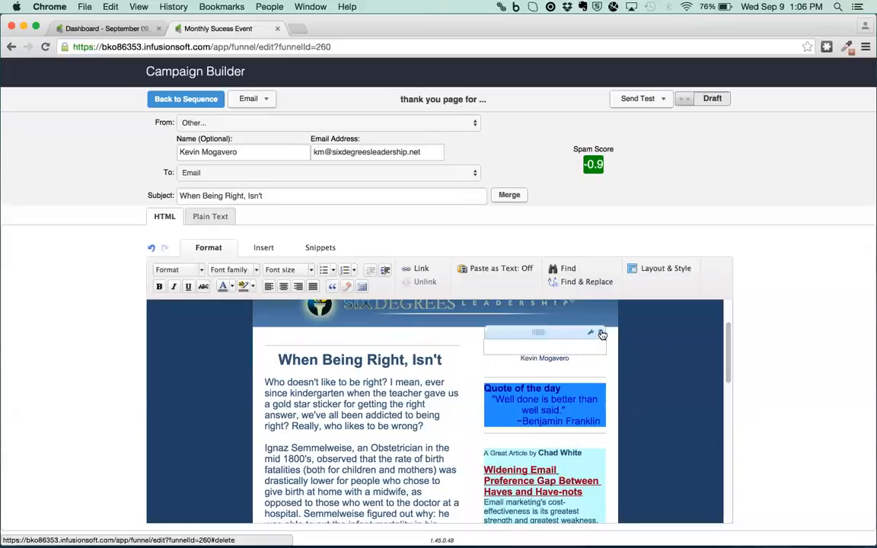
left_click(601, 334)
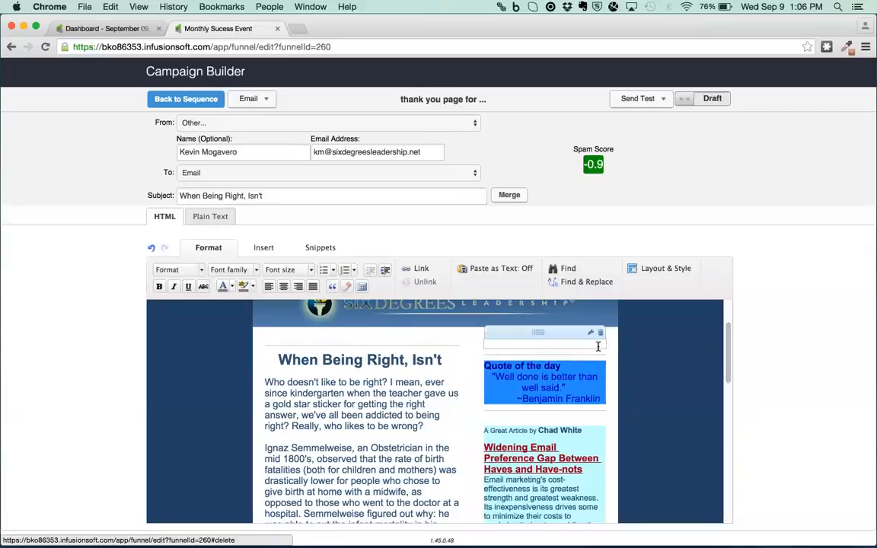
left_click(602, 336)
left_click(600, 336)
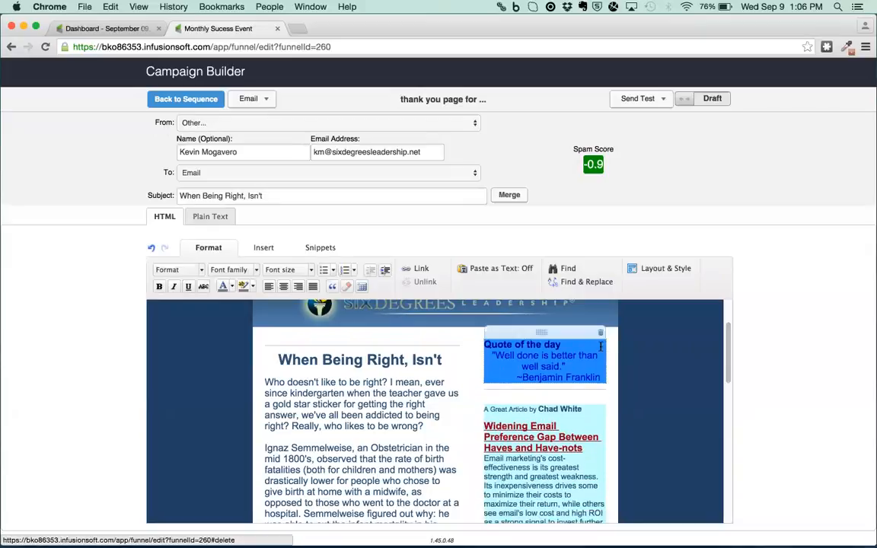
left_click(601, 335)
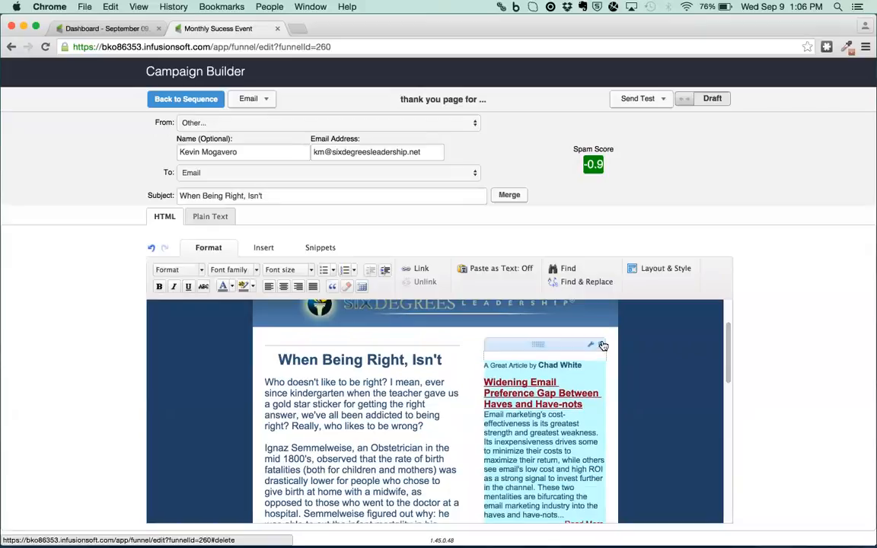
left_click(600, 335)
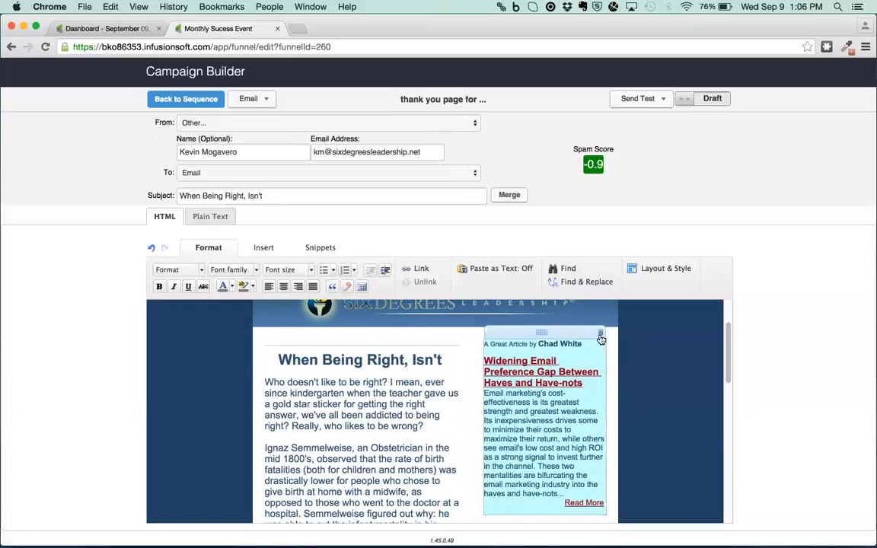
left_click(602, 336)
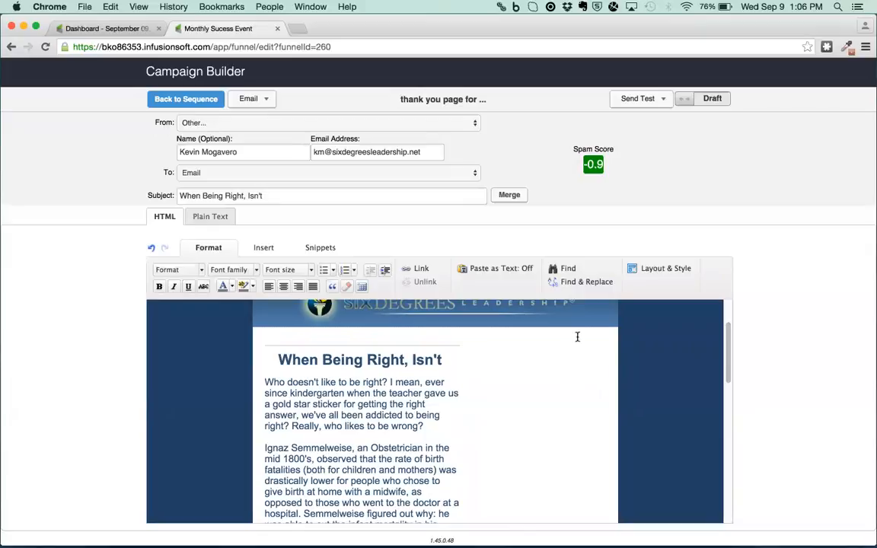
Turn off the sidebar in the email's layout settings
left_click(660, 268)
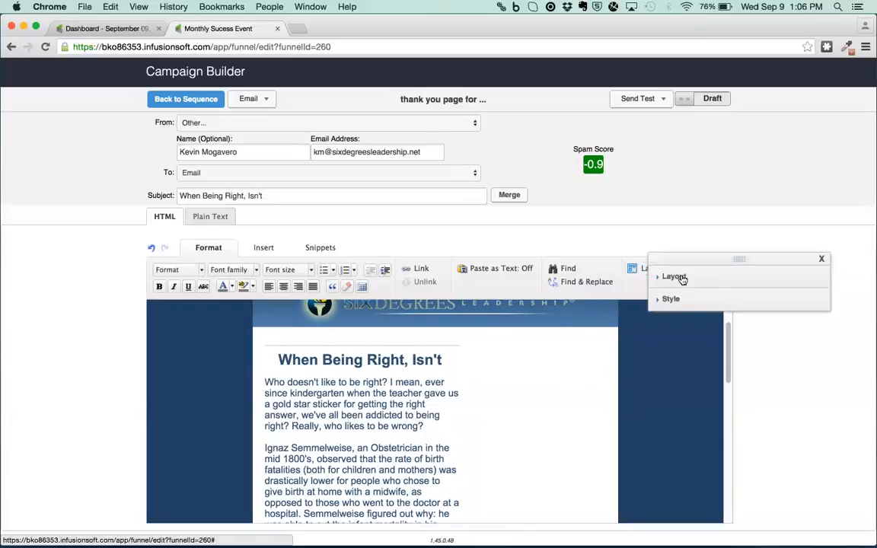
left_click(674, 277)
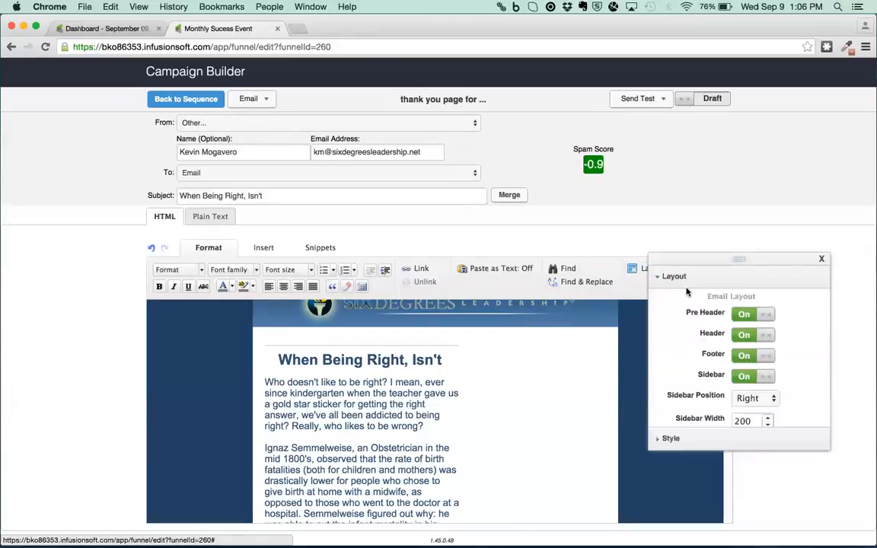
left_click(751, 376)
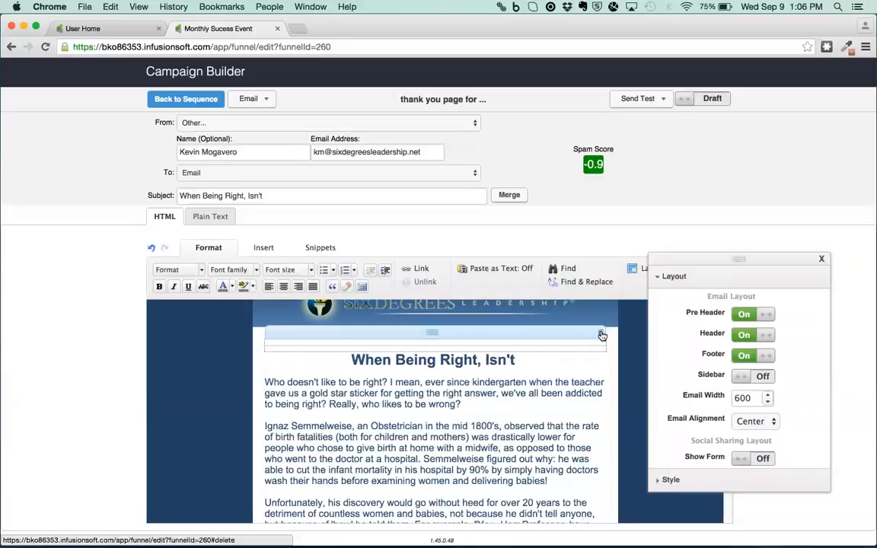
Delete the blog link, divider, newsletter subscriber text and Subscribe button below the article, and turn off the email's footer
scroll(542, 327, "down", 10)
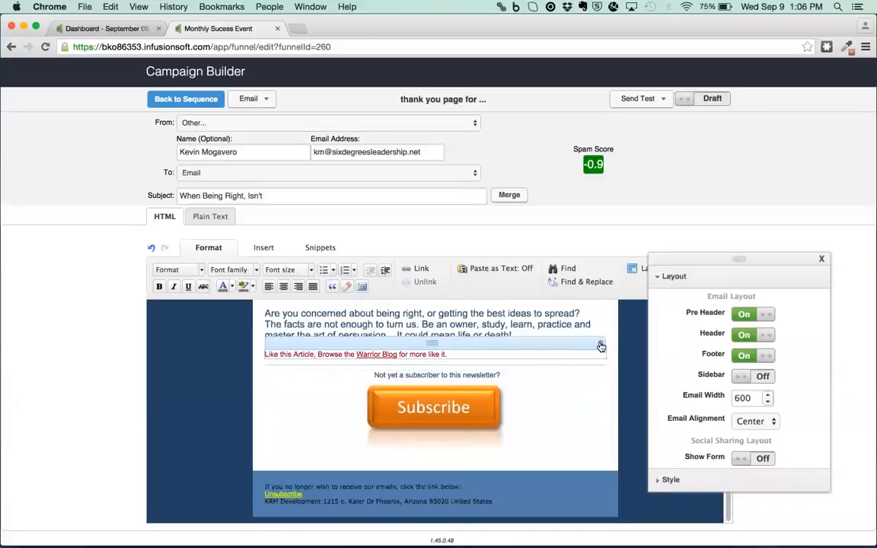
left_click(600, 347)
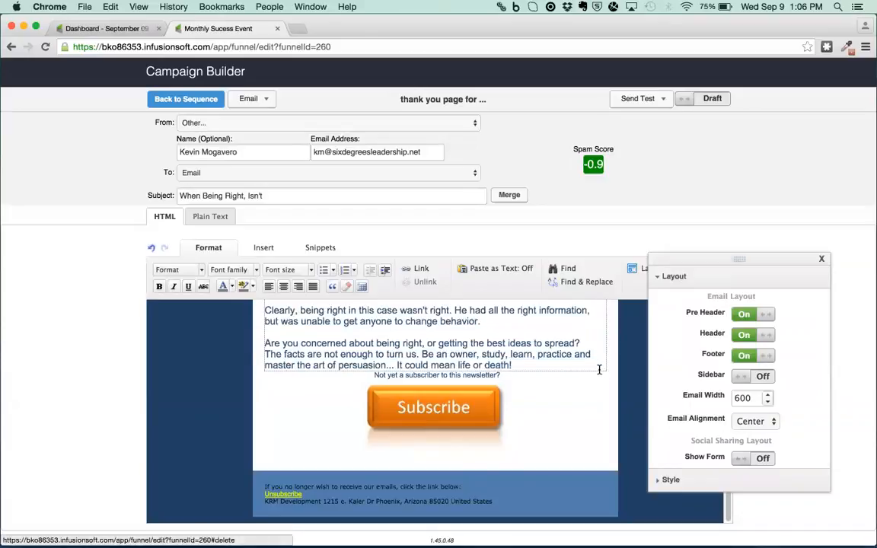
left_click(599, 368)
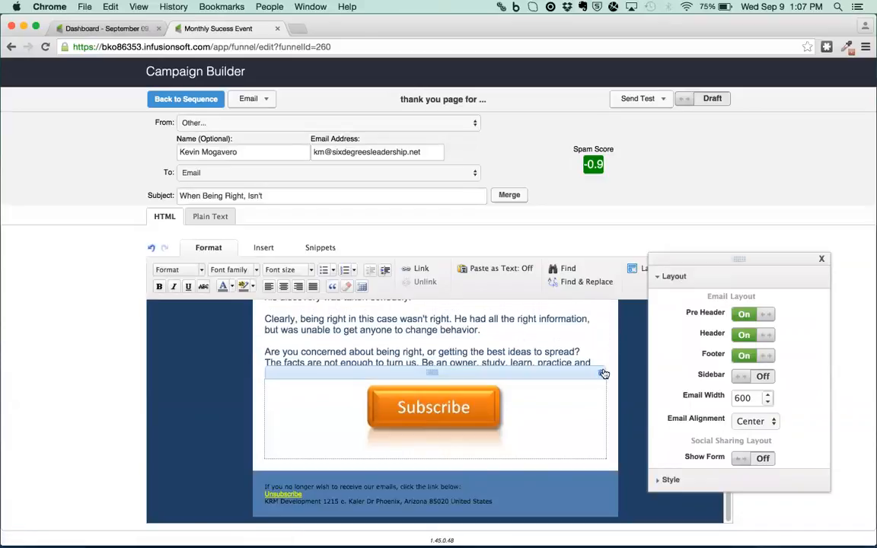
left_click(603, 373)
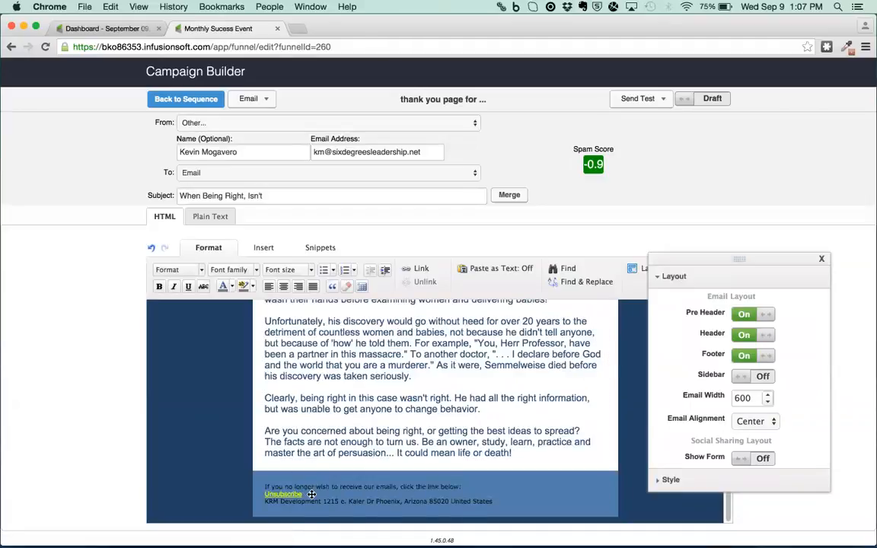
left_click(739, 356)
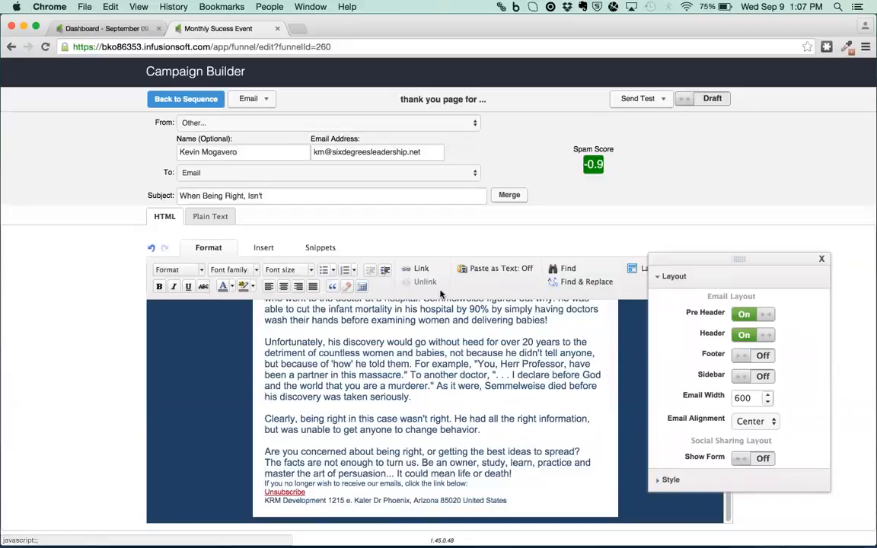
Add a 15 px spacer between the article and the unsubscribe text, and delete the article's whole body text below its heading
left_click(319, 248)
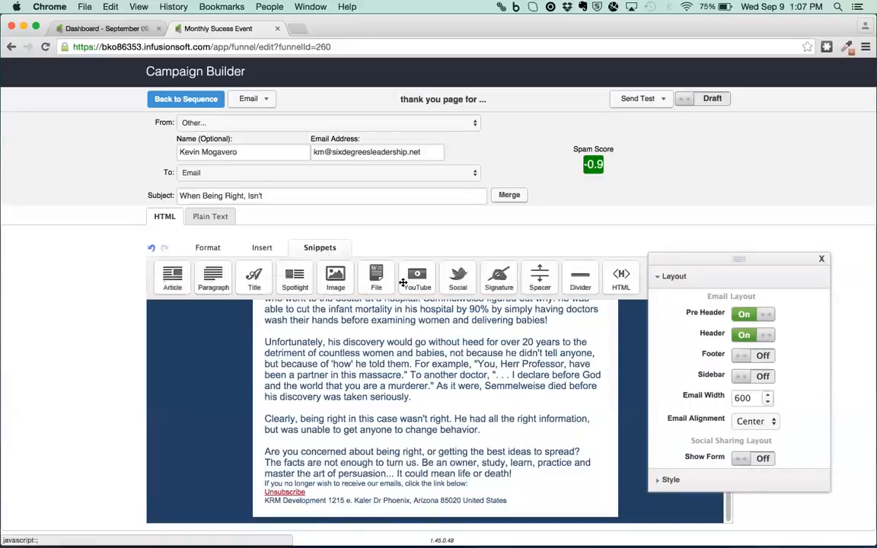
left_click_drag(536, 275, 479, 495)
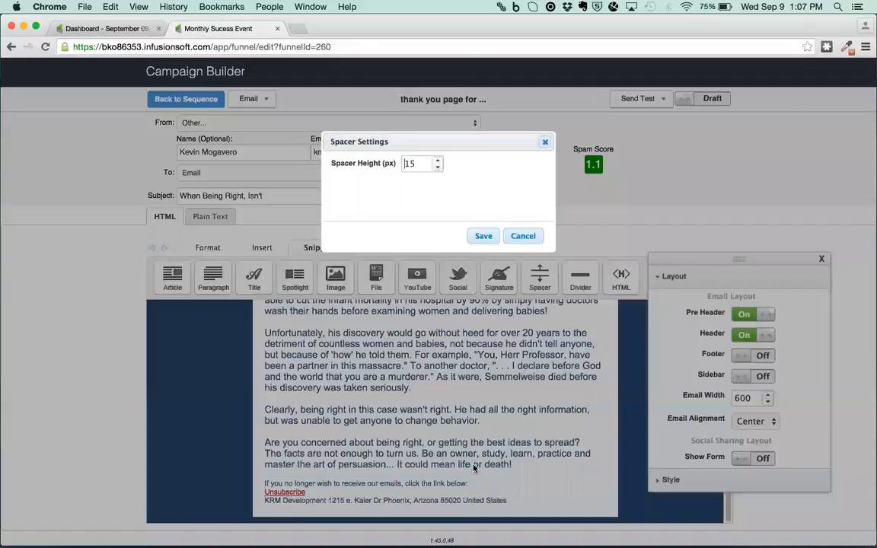
left_click(483, 236)
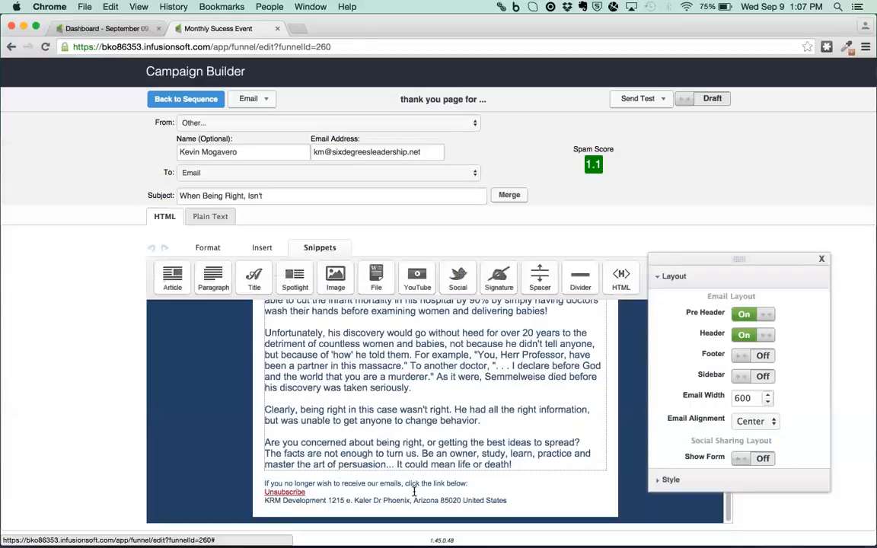
left_click_drag(516, 460, 265, 453)
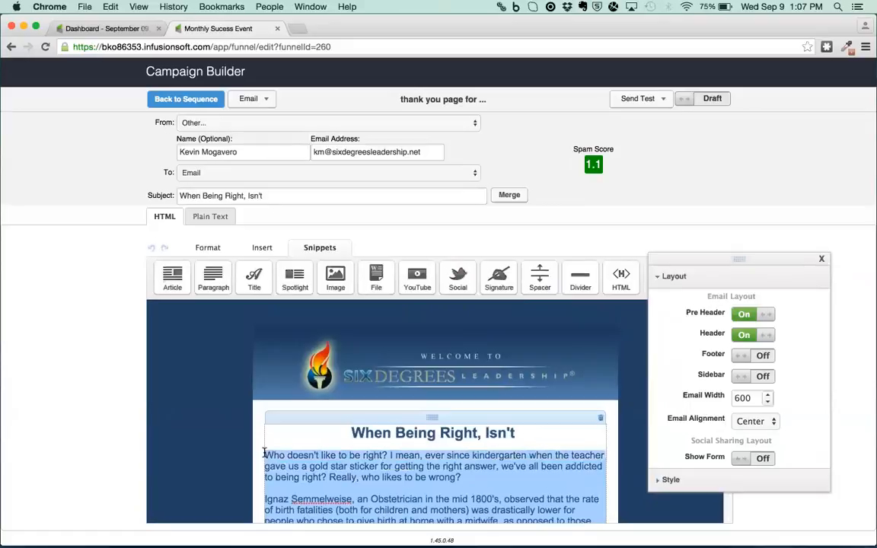
key("BackSpace")
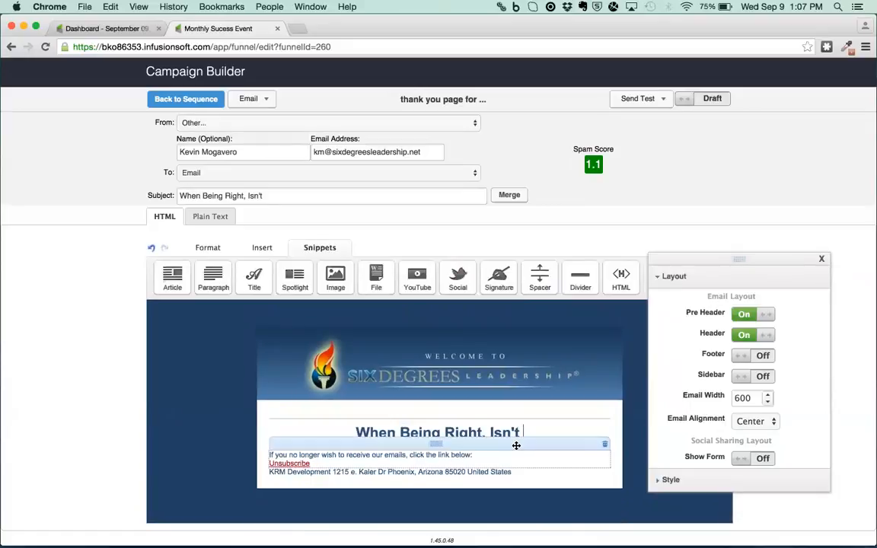
Replace the article heading with "Thank you for Clicking the link. One of our experts will be with you shortly."
left_click_drag(525, 435, 289, 433)
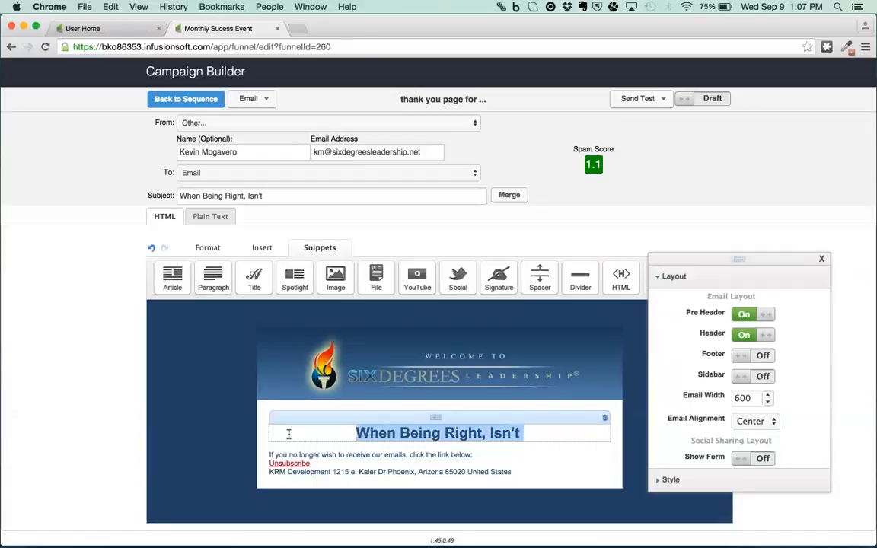
left_click(357, 432)
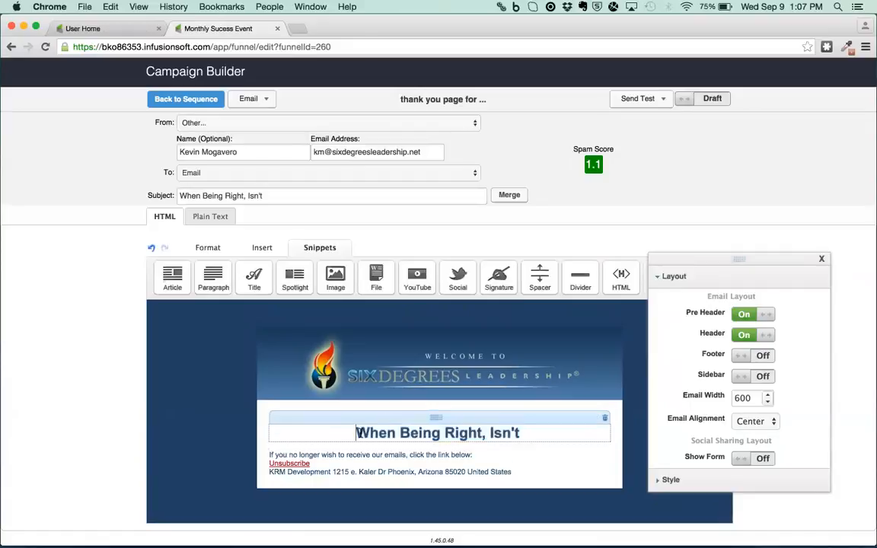
type("Thank you for ")
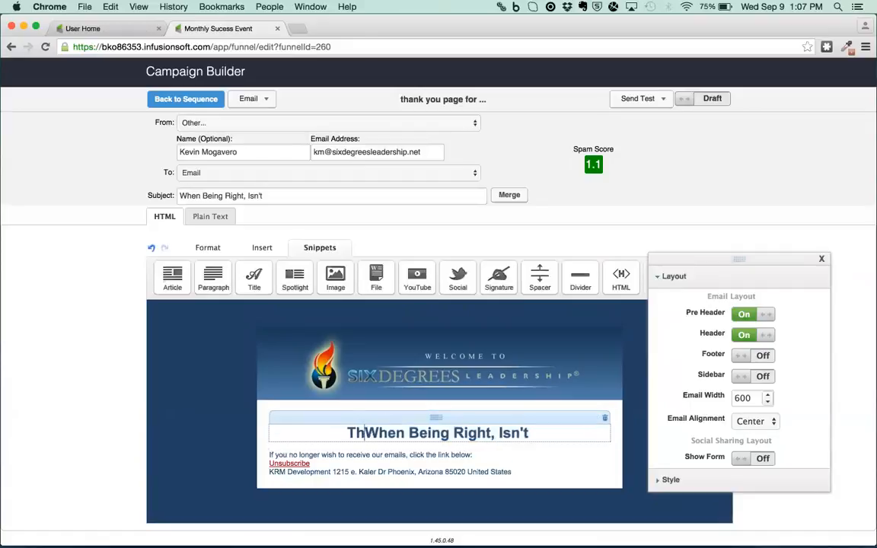
type("Clicking the lin")
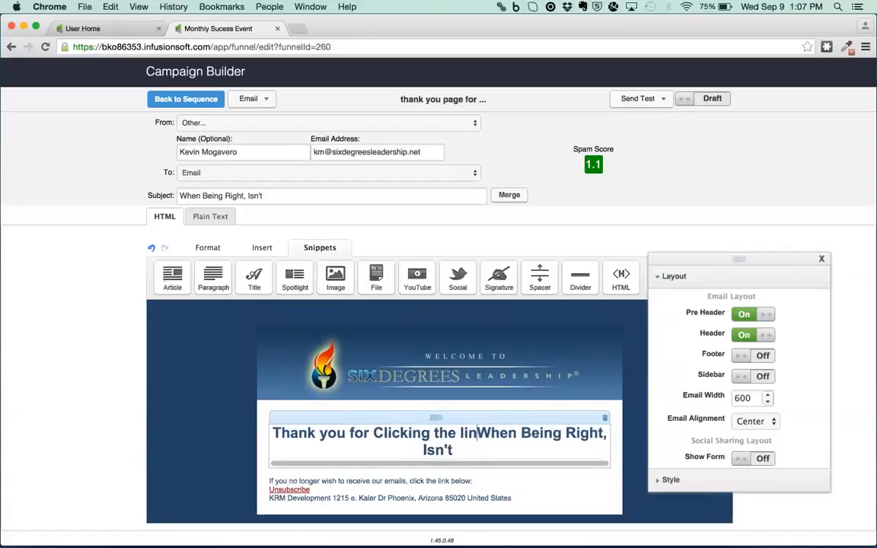
type("k.  We")
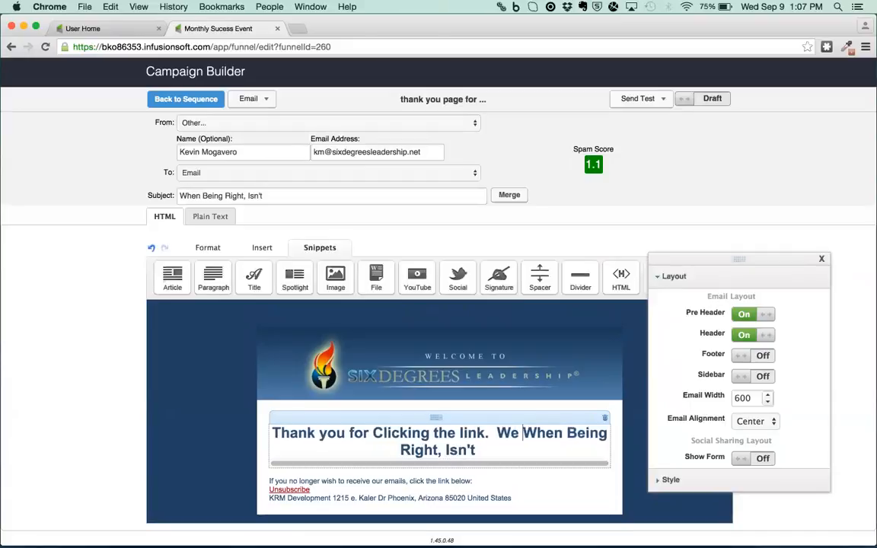
key("BackSpace")
key("BackSpace")
type("One of our experts will")
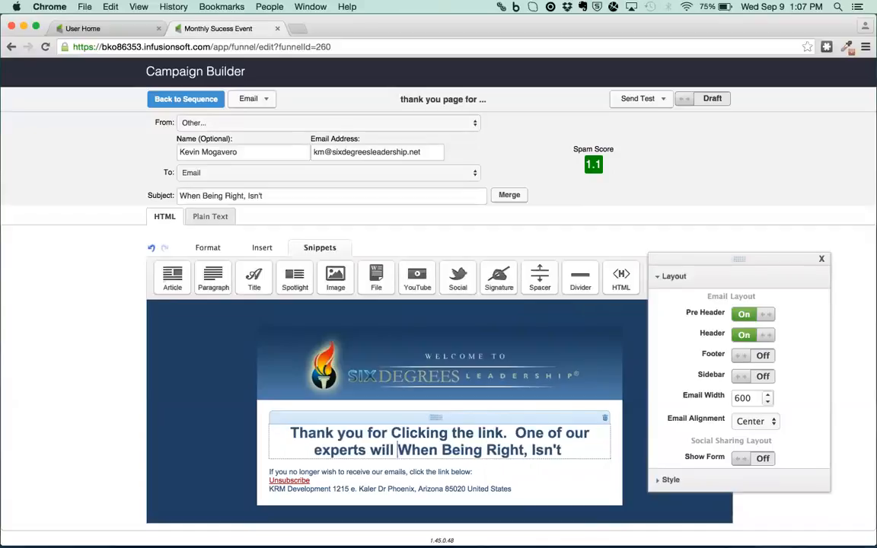
key("BackSpace")
key("BackSpace")
key("BackSpace")
key("BackSpace")
key("BackSpace")
key("BackSpace")
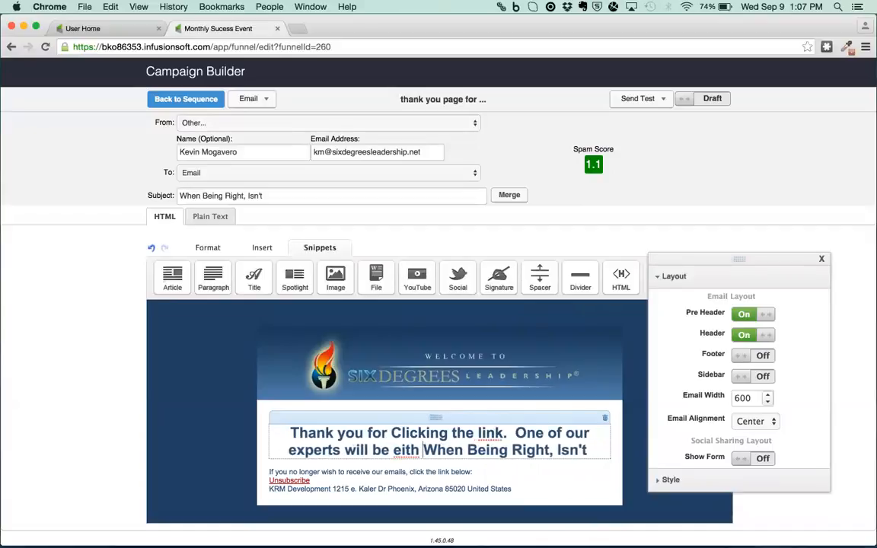
type("with you sS")
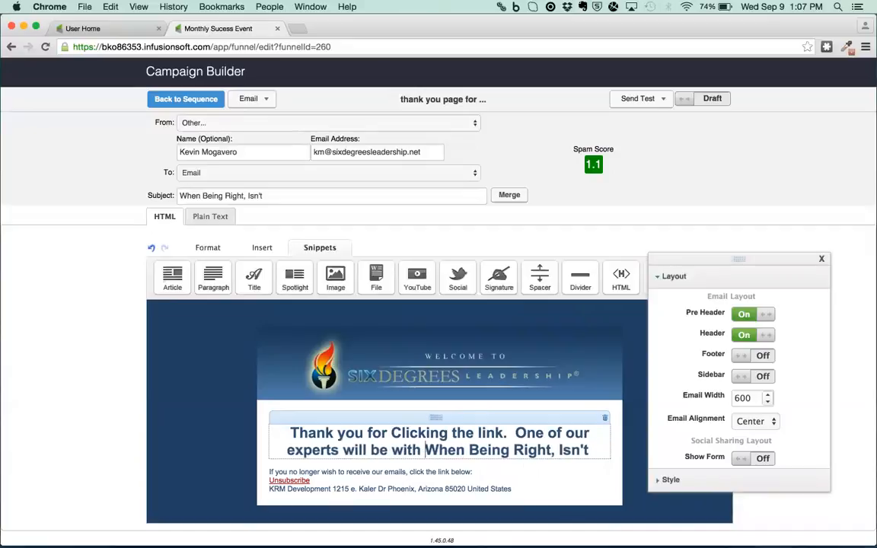
key("BackSpace")
key("BackSpace")
type("s")
key("BackSpace")
type("shortly")
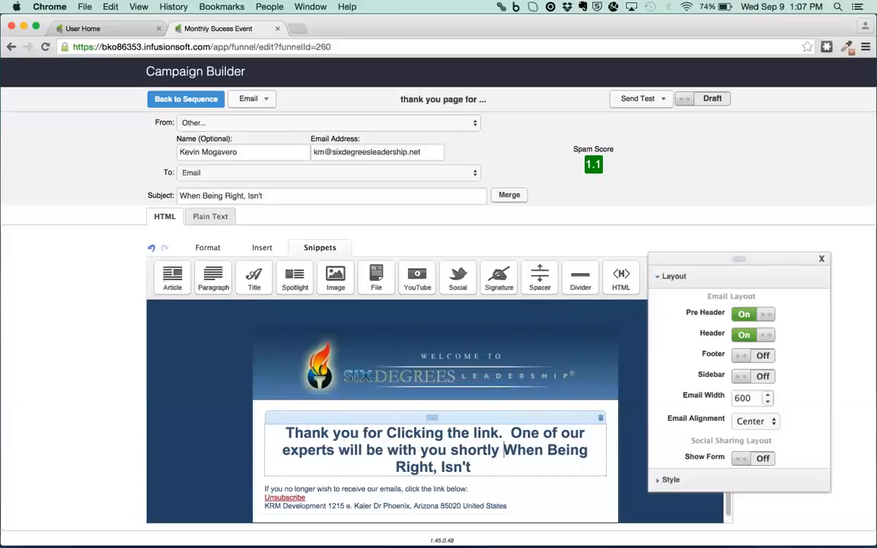
key("shift+Down")
key("BackSpace")
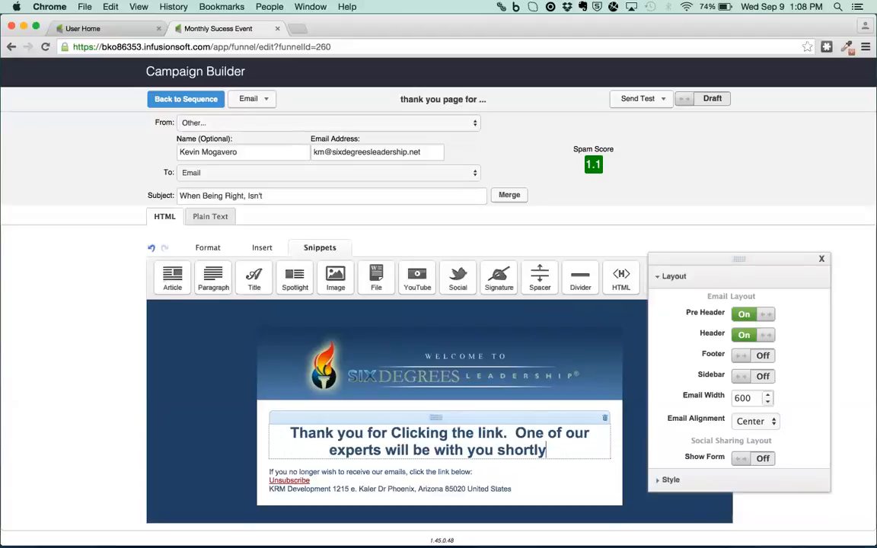
type(".")
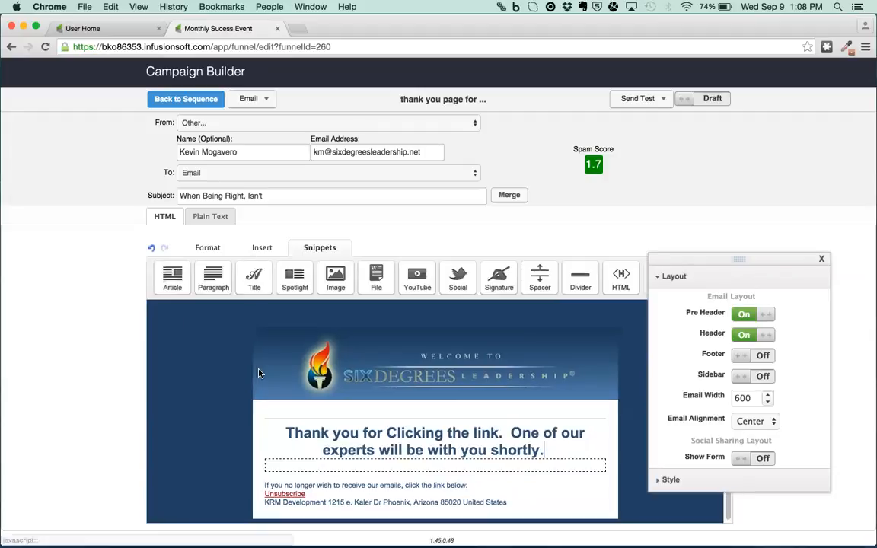
Convert the thank-you email to the Code Builder format and copy its entire HTML source
left_click(673, 279)
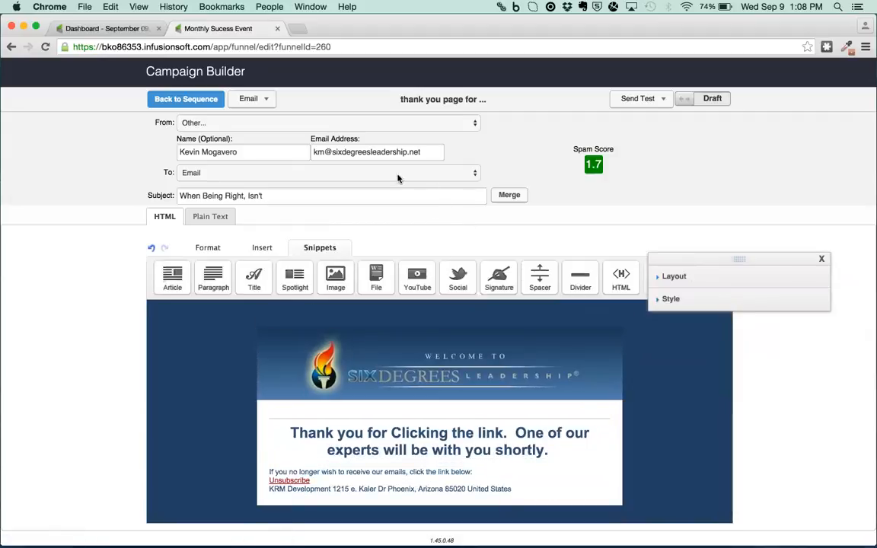
left_click(268, 101)
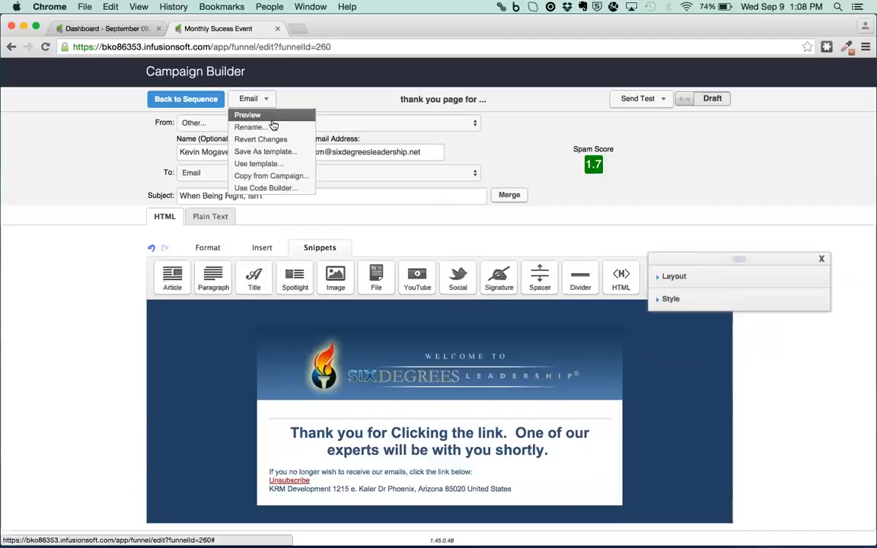
left_click(260, 188)
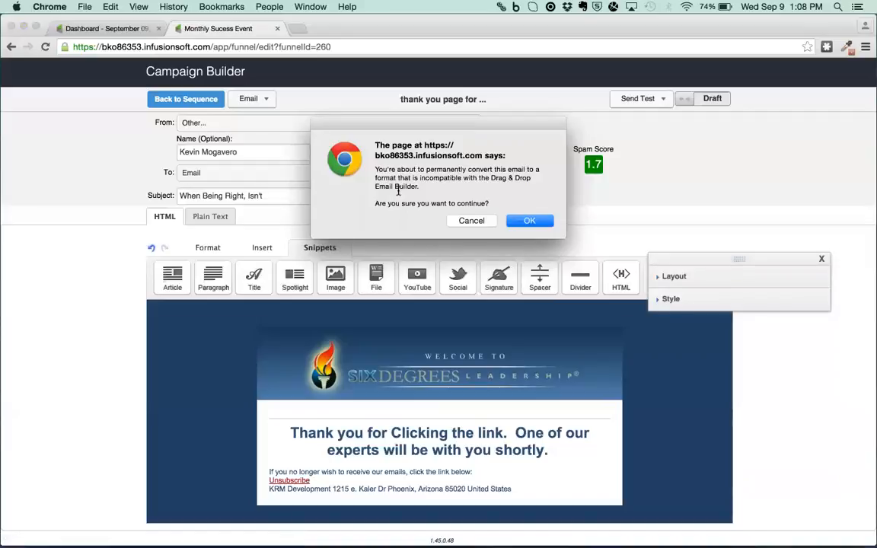
left_click(528, 222)
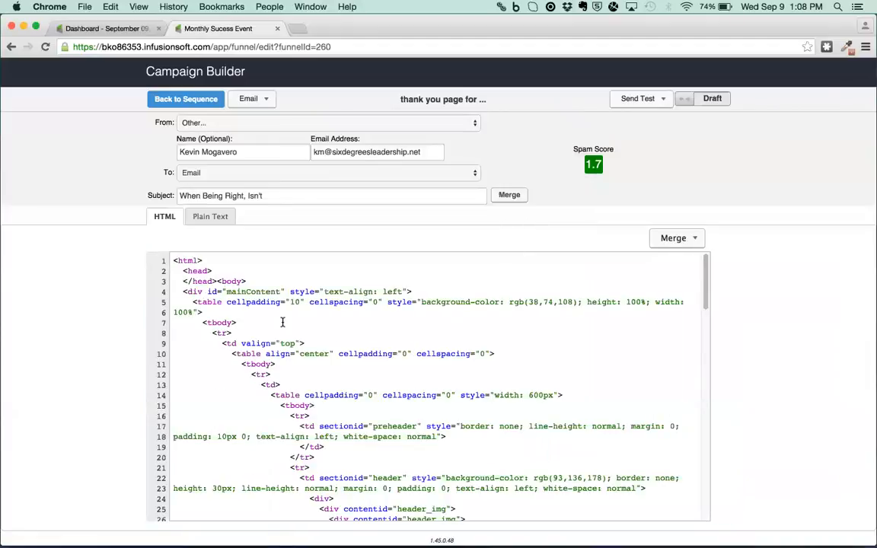
key("super+a")
key("super+c")
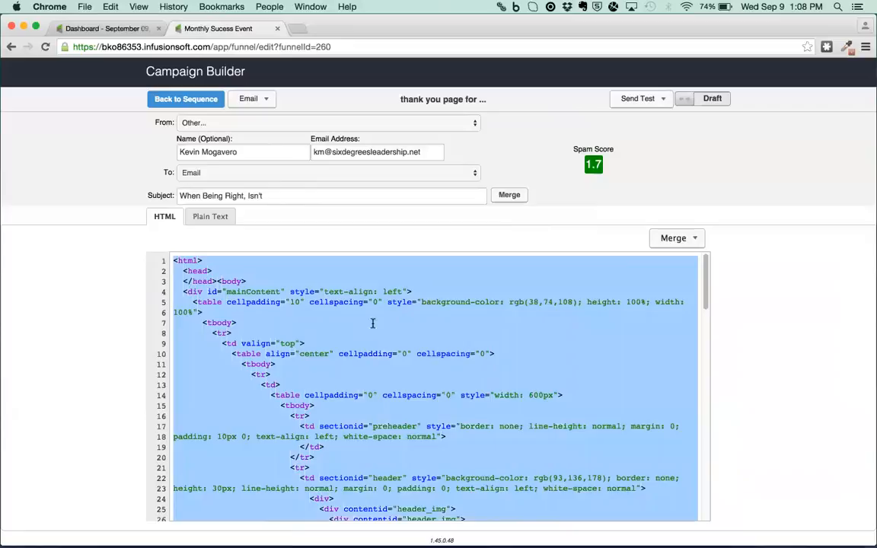
In the sequence's Untitled Email, link the text "Start typing here" to a thank-you page and open that page for editing
left_click(182, 106)
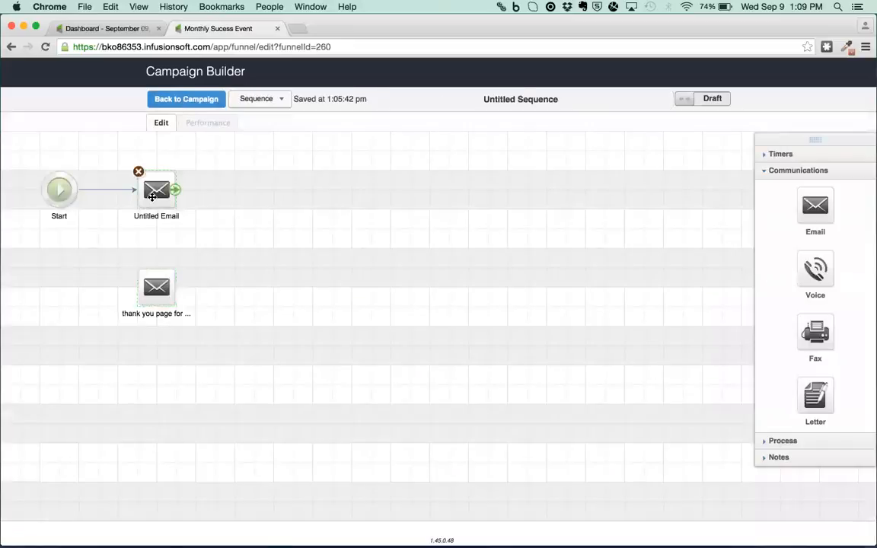
double_click(145, 201)
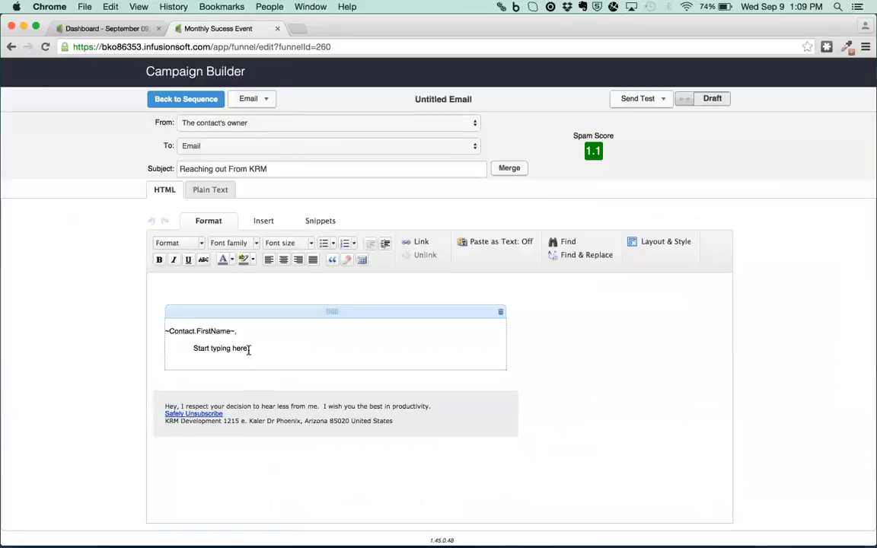
triple_click(192, 348)
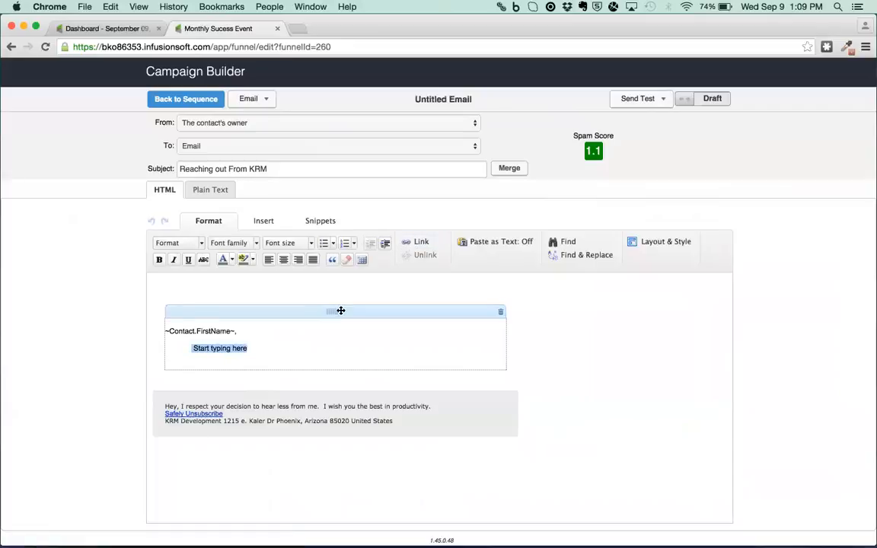
left_click(417, 242)
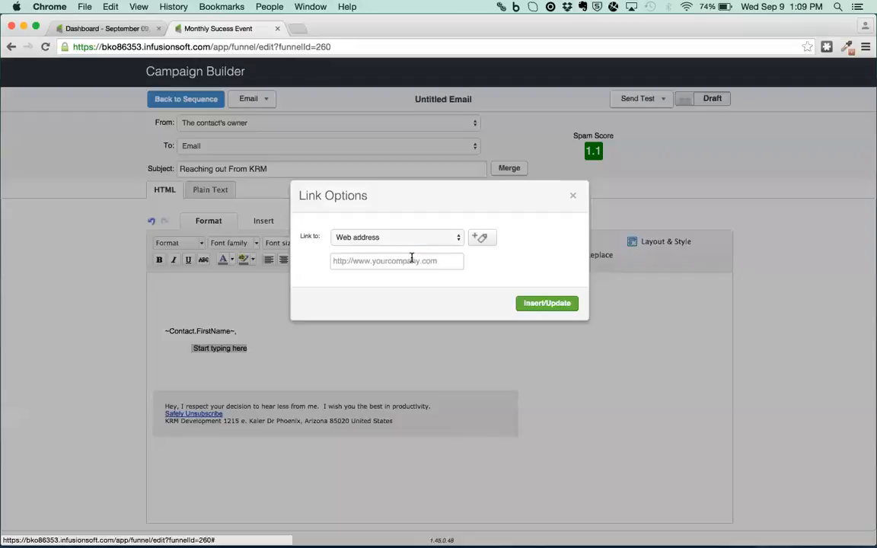
left_click(415, 238)
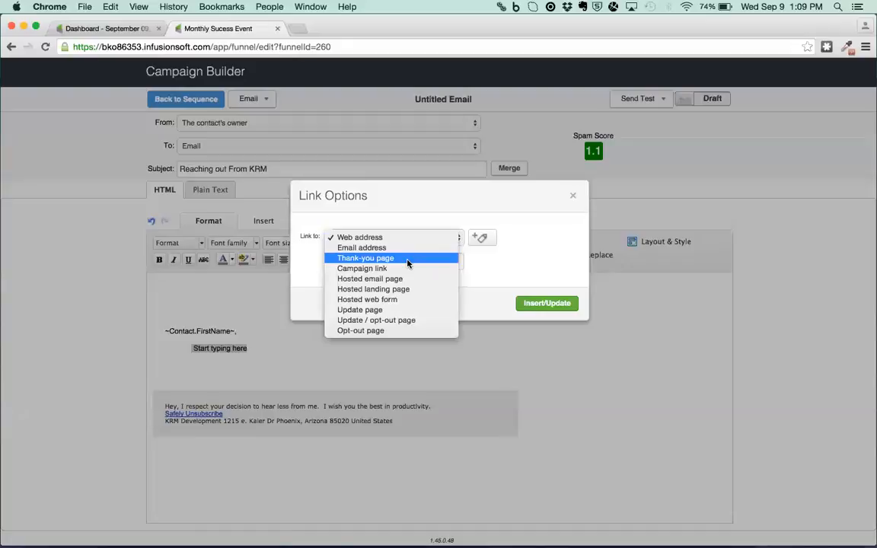
left_click(409, 259)
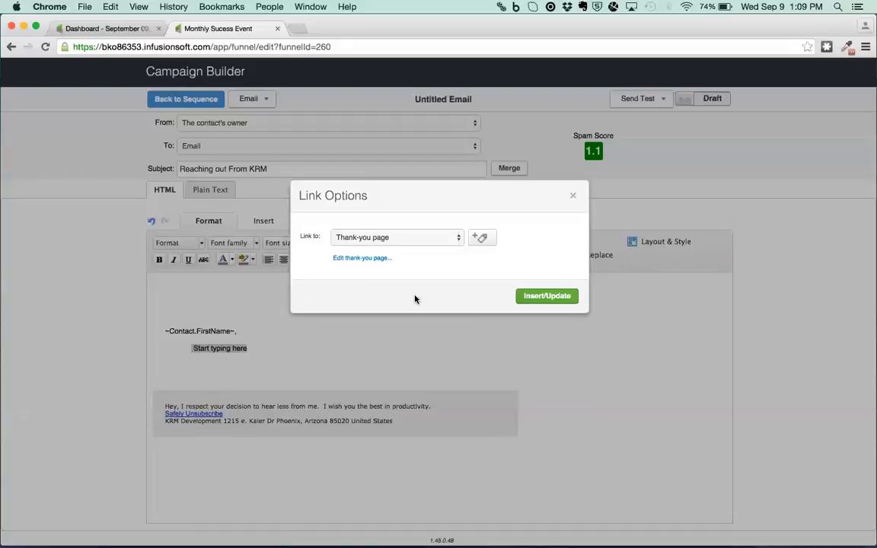
left_click(538, 297)
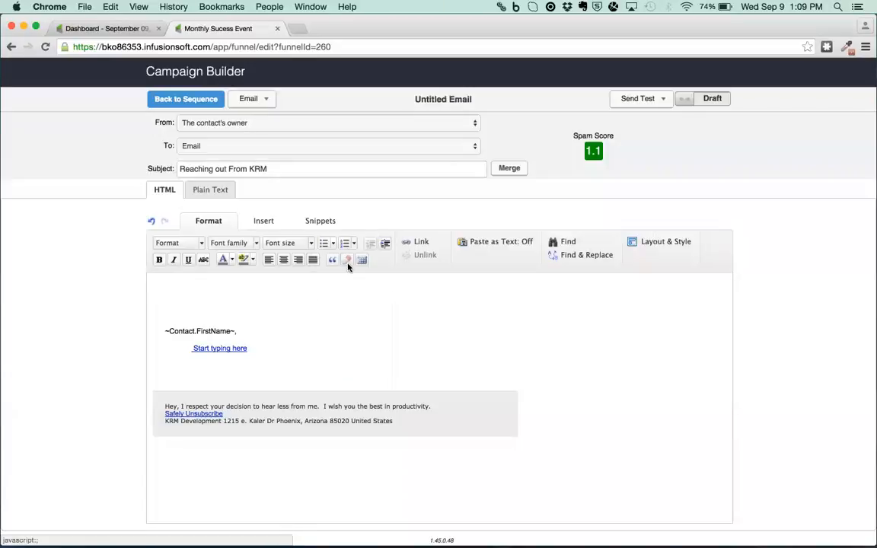
double_click(238, 348)
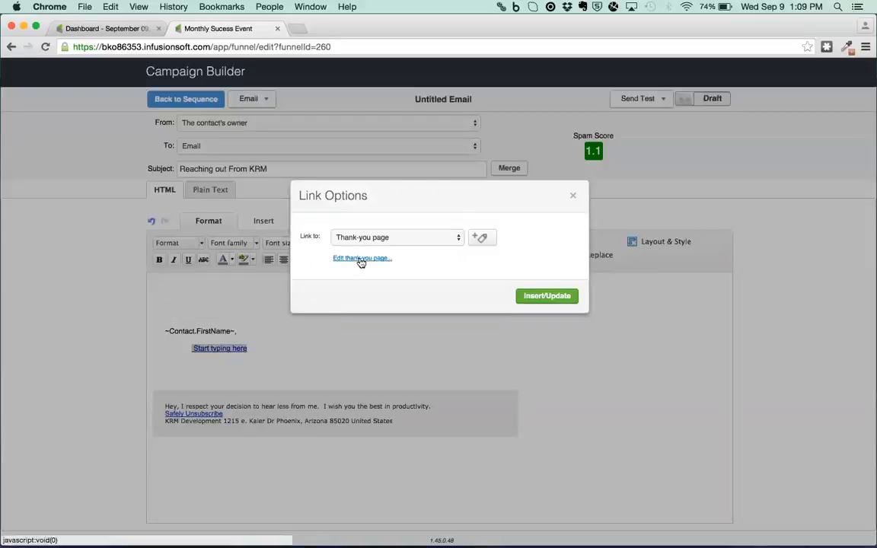
left_click(361, 259)
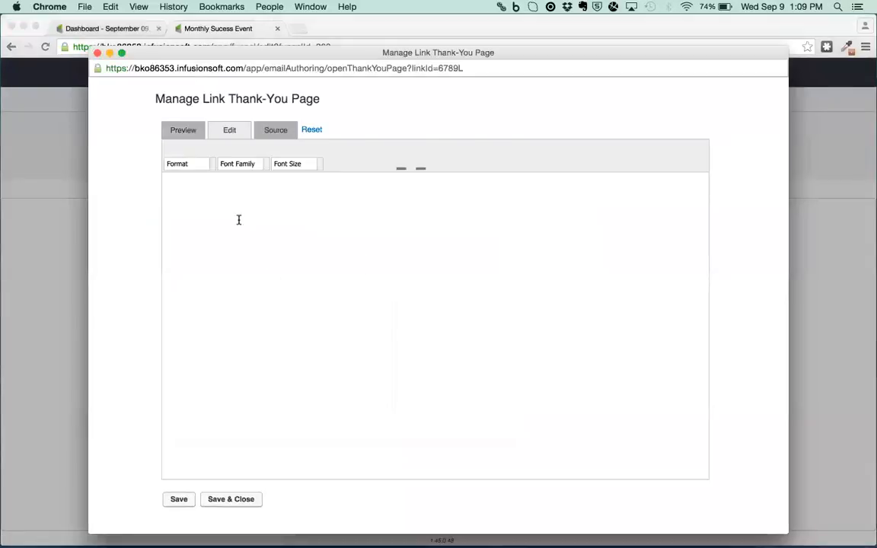
Insert the test characters "dadsf" inside the word "Thanks" in the default success message
left_click(363, 307)
left_click(366, 321)
type("dadsfks for clicking this link.")
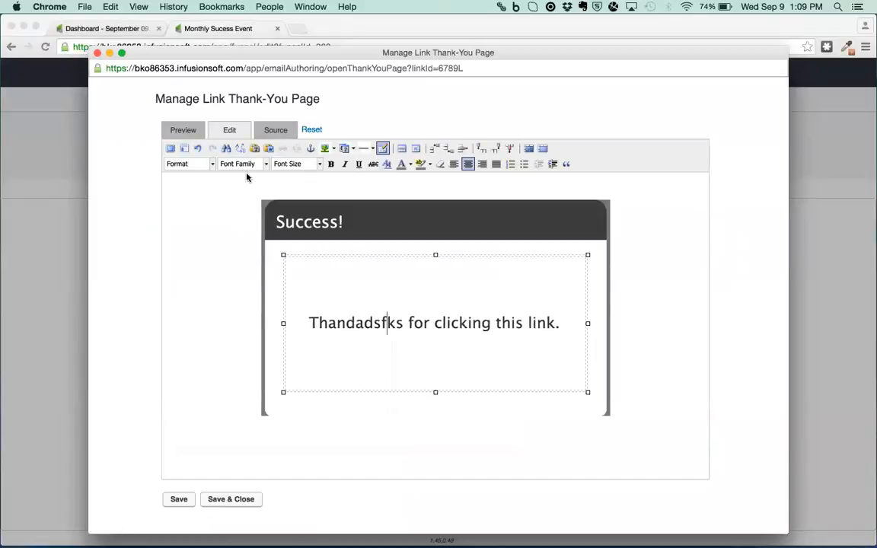
Replace the link thank-you page's entire source code with the HTML copied from the thank-you email
left_click(266, 132)
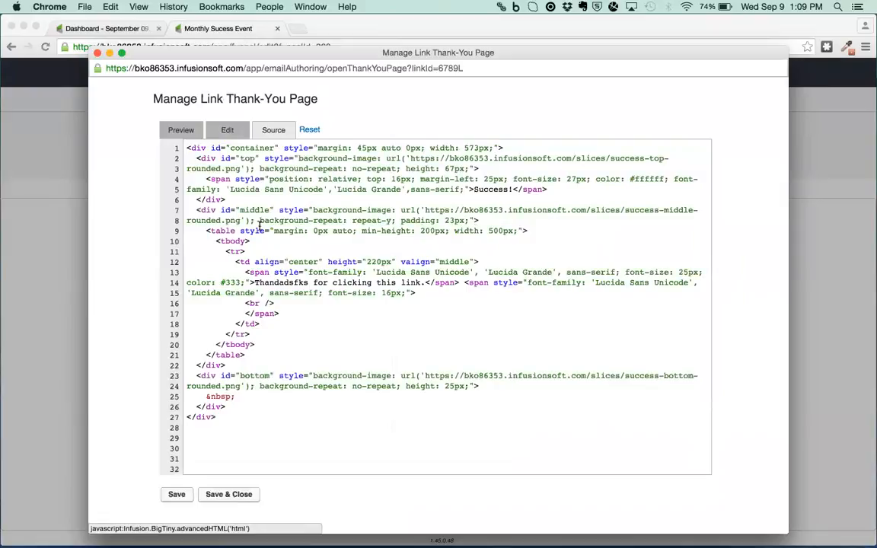
key("super+a")
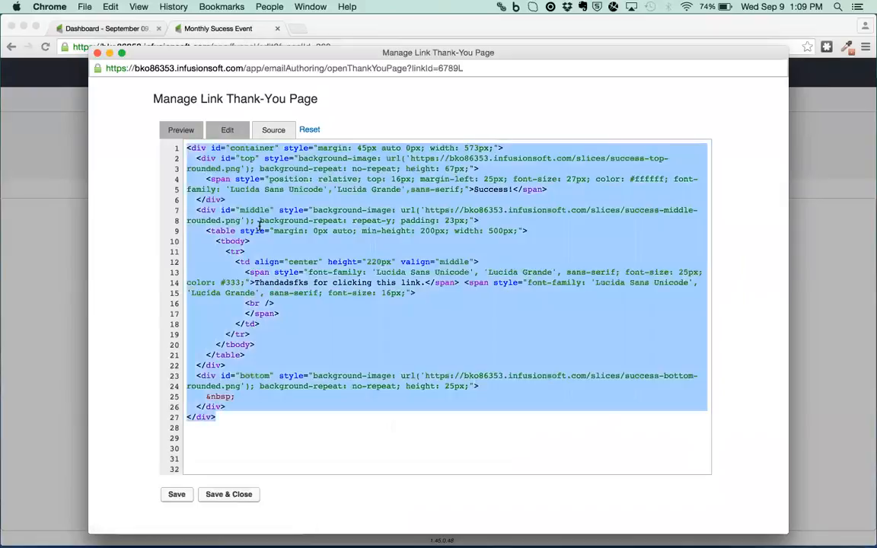
key("BackSpace")
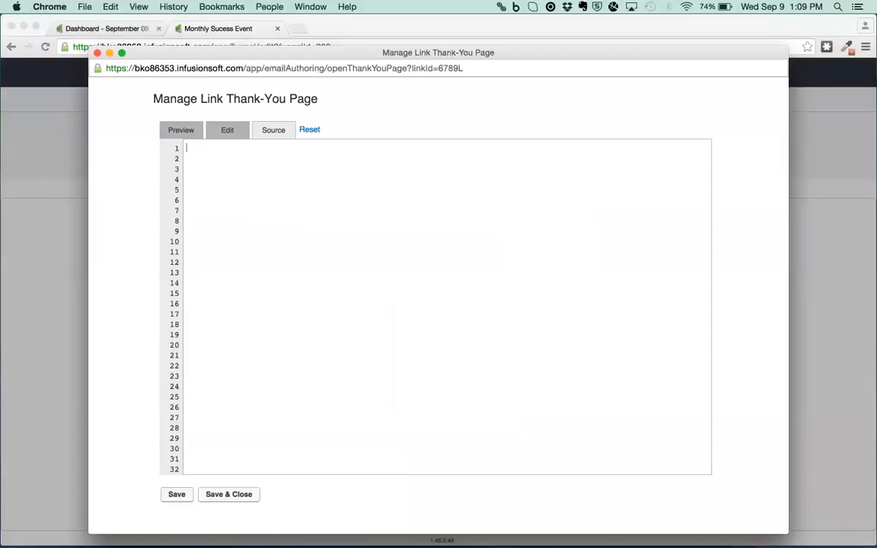
key("super+v")
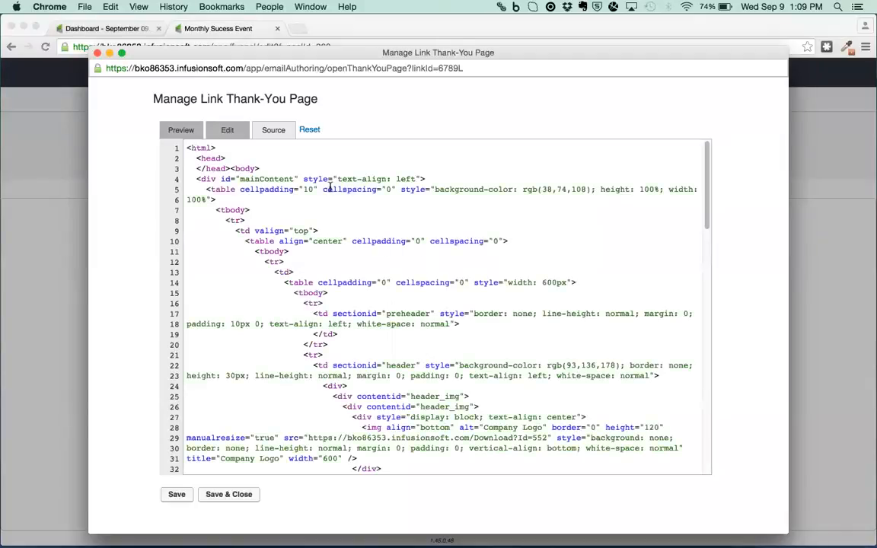
Switch the thank-you page to visual editing and delete the unsubscribe notice, its link and the company address block below the message
scroll(293, 298, "down", 20)
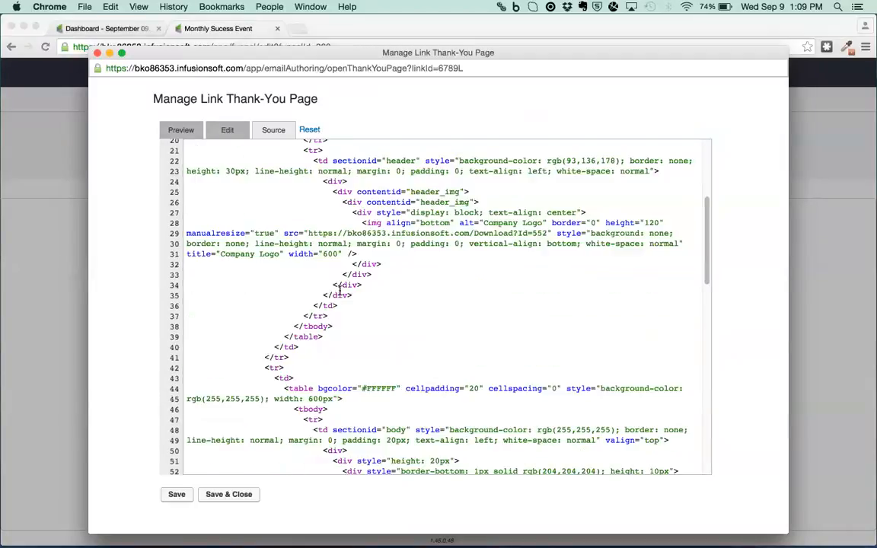
scroll(342, 280, "up", 20)
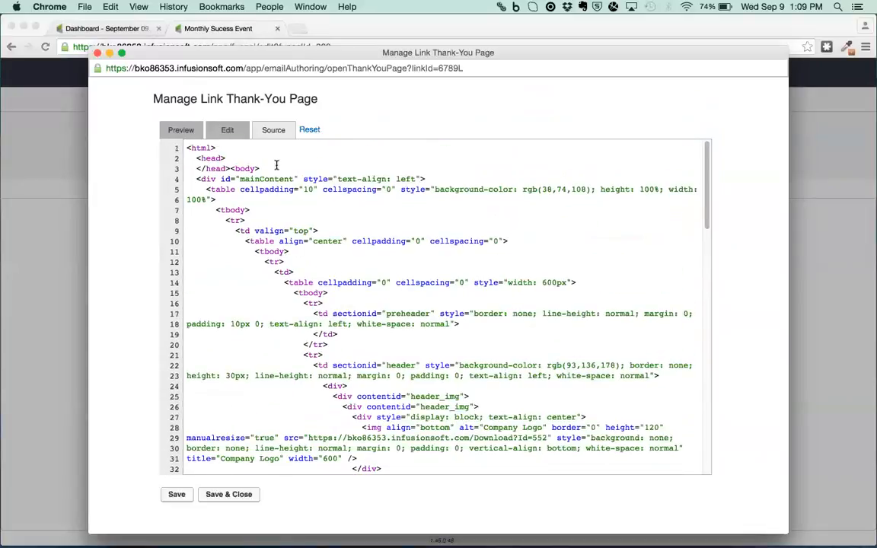
left_click(225, 130)
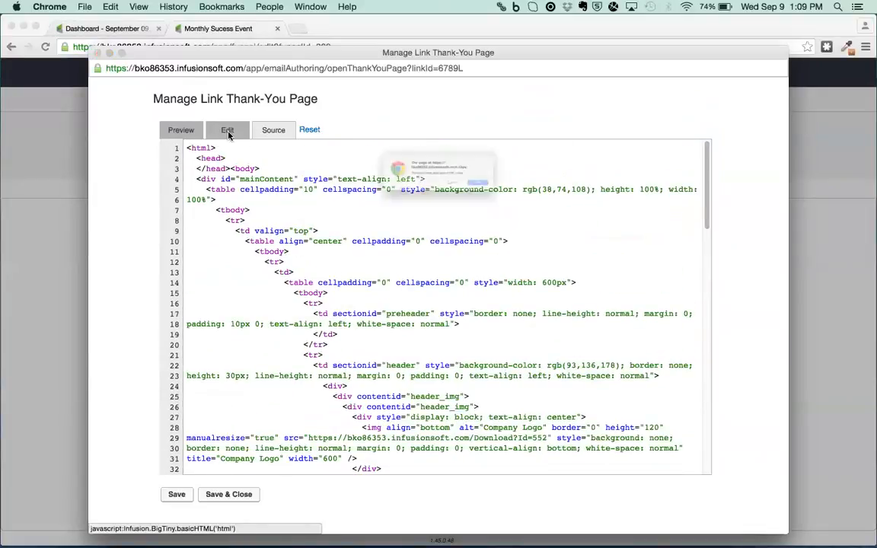
left_click(527, 199)
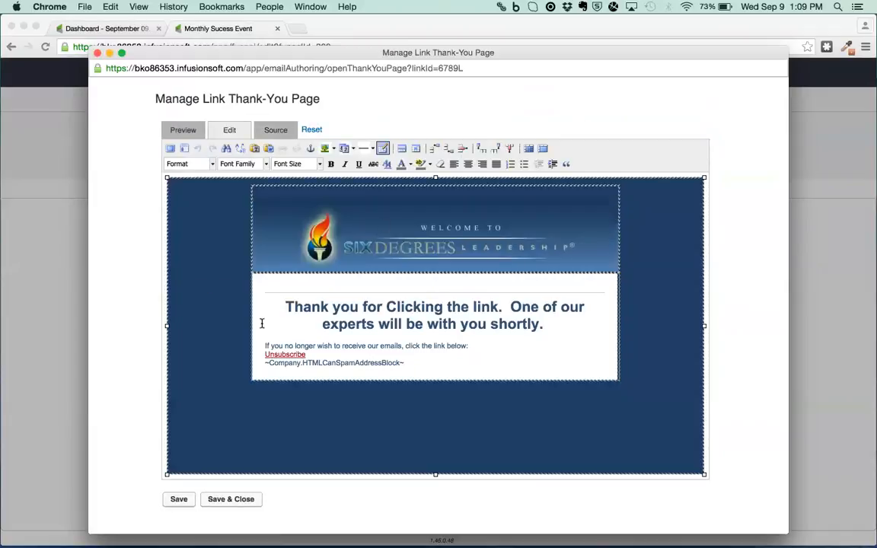
left_click(366, 362)
left_click_drag(404, 361, 260, 348)
key("BackSpace")
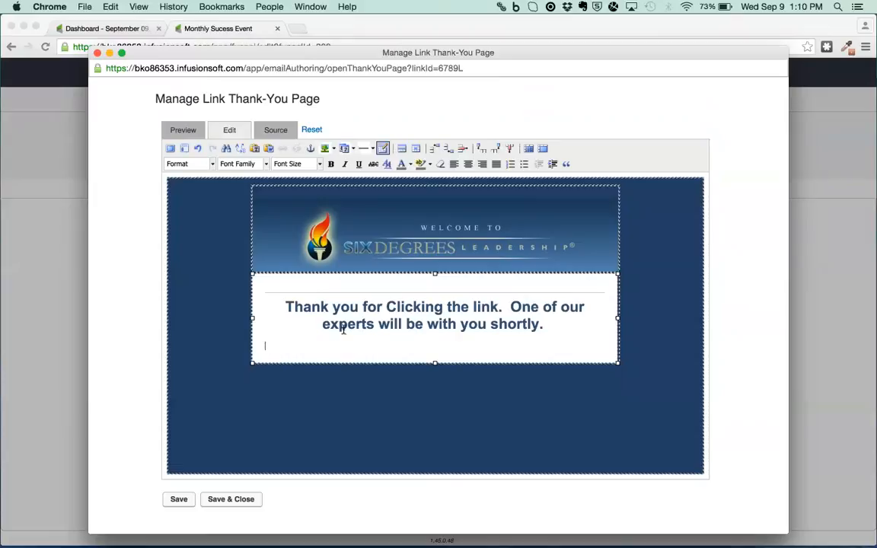
Add the line "Edit at Will!" below the thank-you message, separated from it by a blank line
left_click(458, 317)
left_click(551, 326)
key("Return")
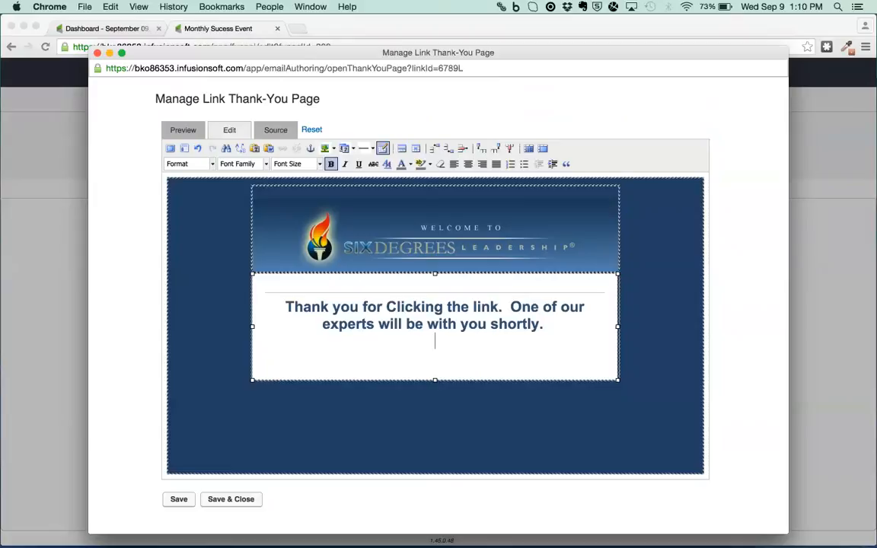
key("Return")
type("Edit at Will!")
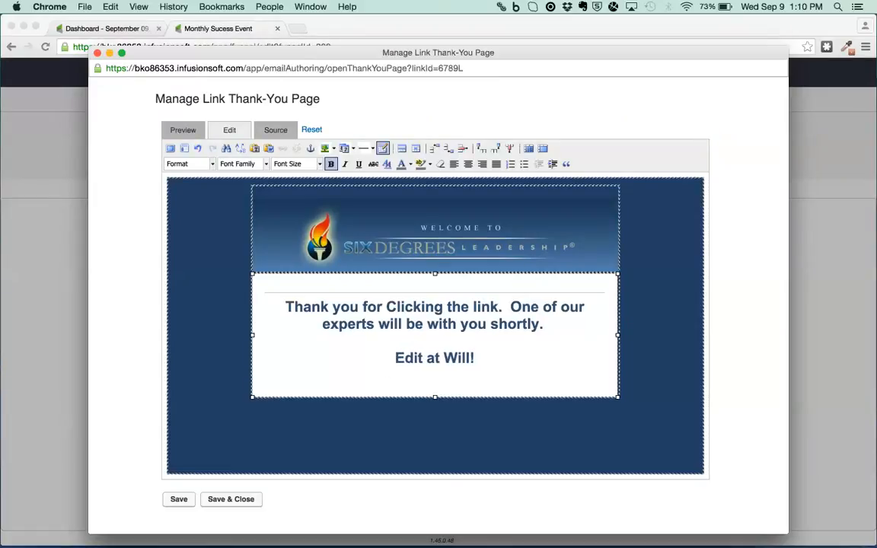
left_click_drag(482, 364, 328, 294)
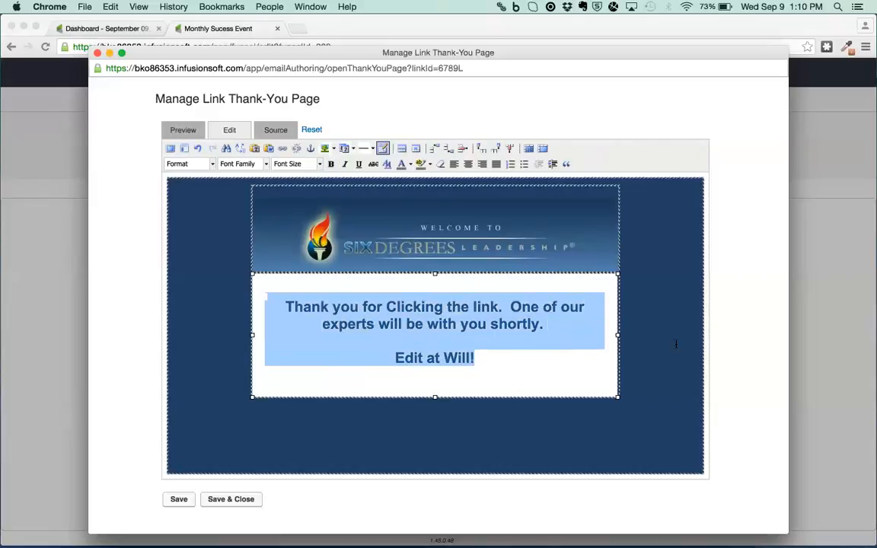
left_click(466, 351)
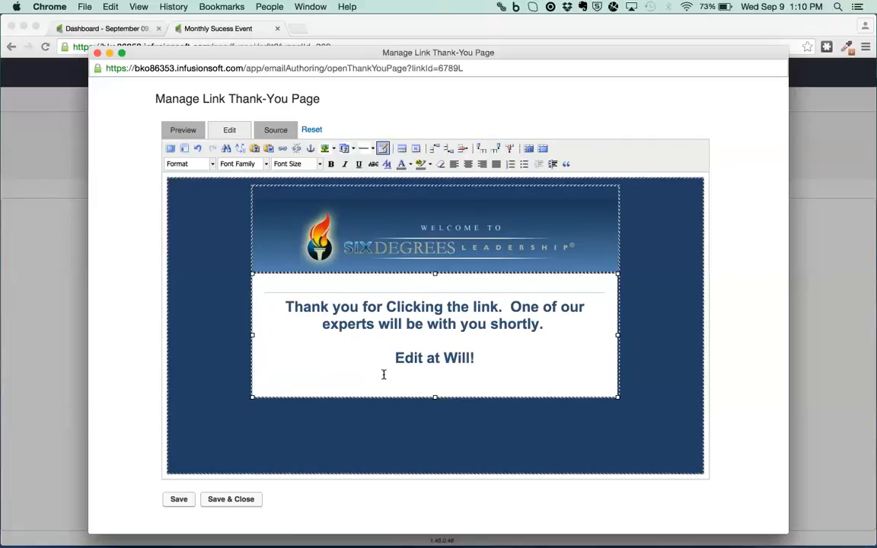
Replace the line "Edit at Will!" with "if you didn't mean to click that link... YOu can"
left_click(481, 356)
left_click_drag(394, 357, 482, 363)
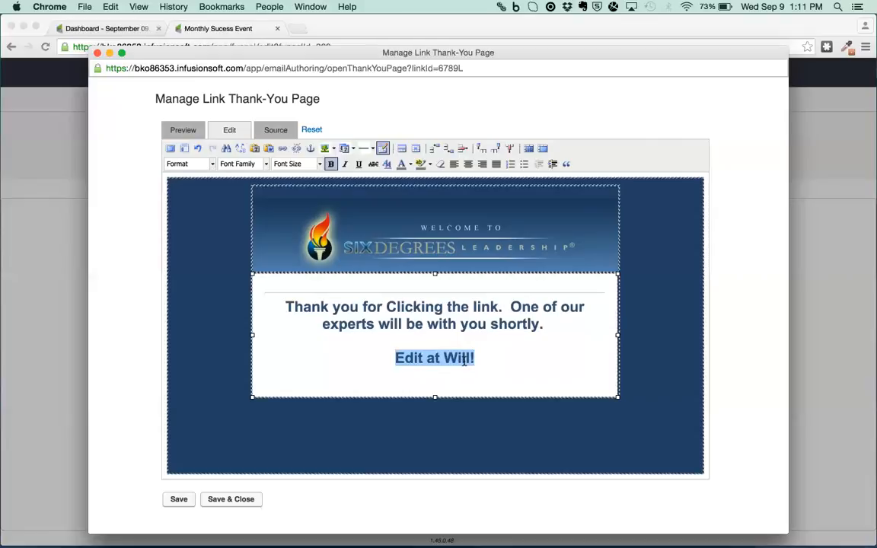
type("if you didn't mean to ")
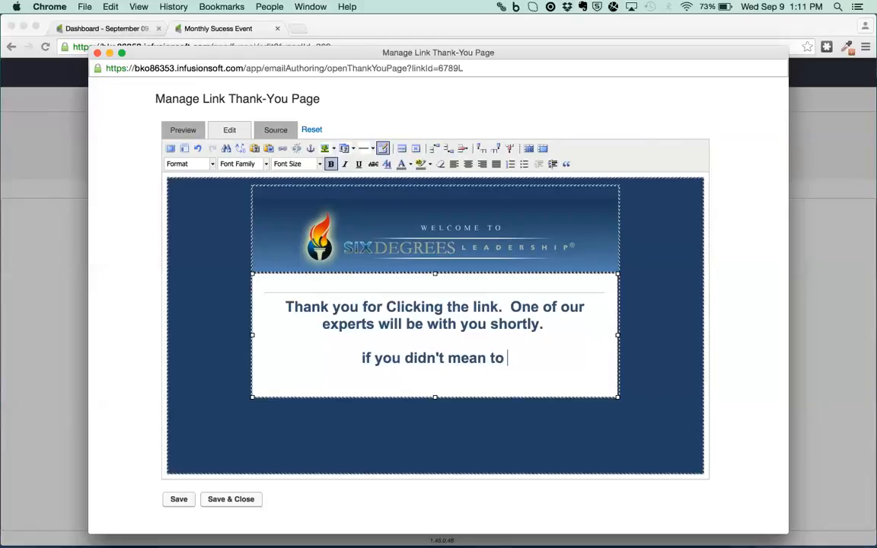
type("click ")
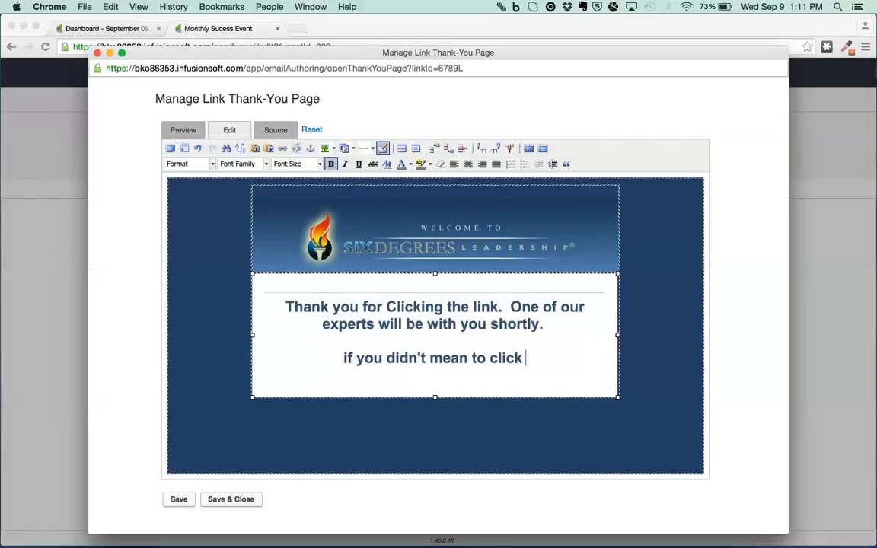
type("this,")
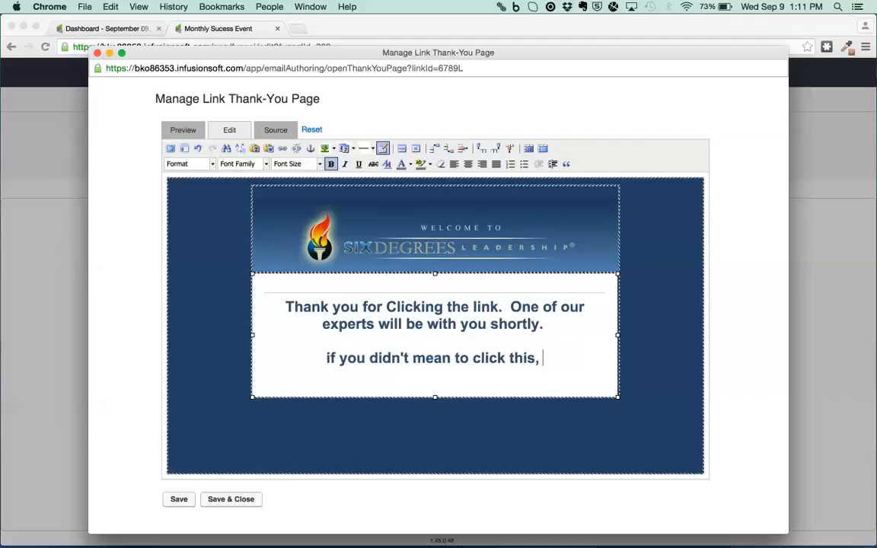
key("BackSpace")
key("BackSpace")
key("BackSpace")
key("BackSpace")
key("BackSpace")
key("BackSpace")
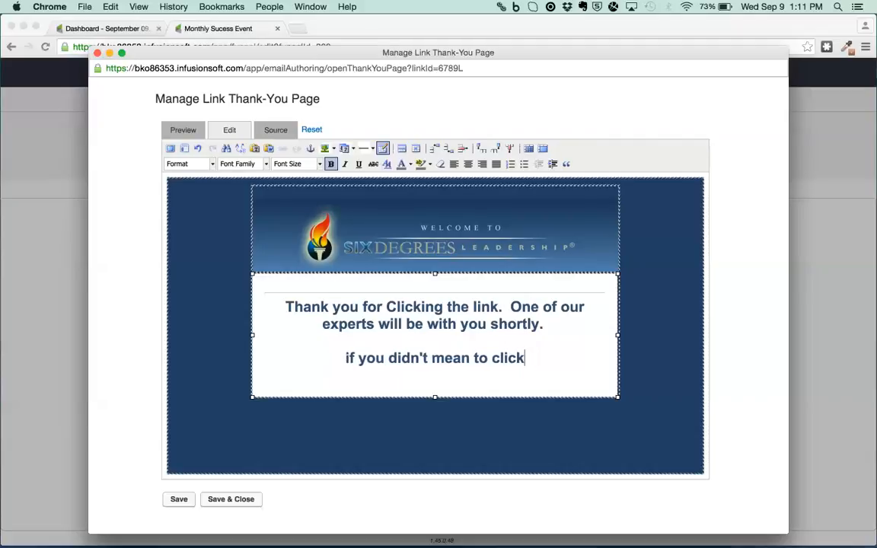
type("that link... YOu can")
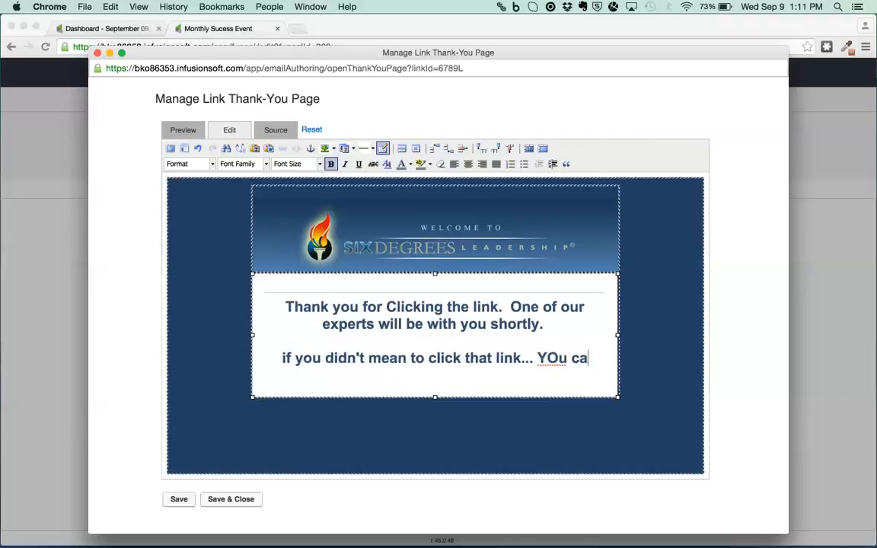